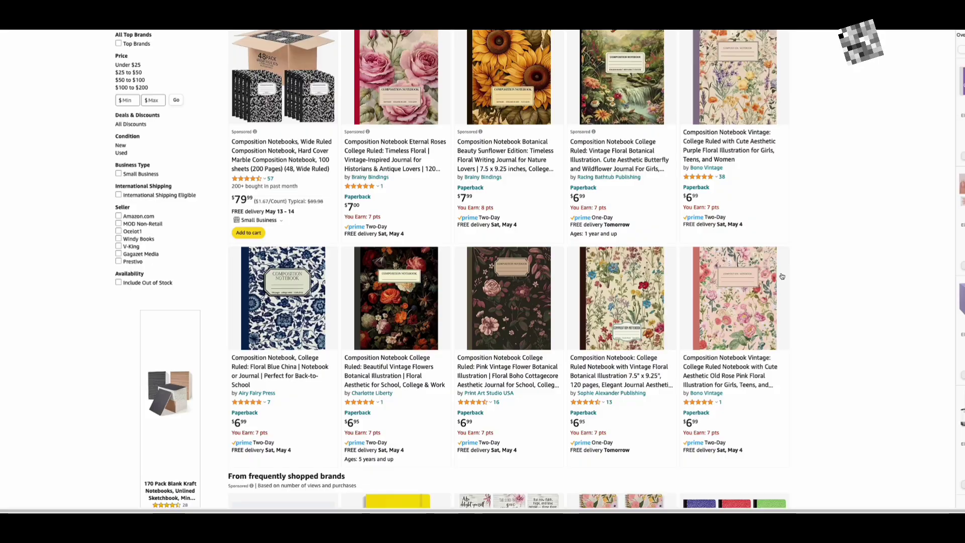
Browse the Amazon composition notebook listings to examine their floral cover designs.
scroll(727, 263, "down", 3)
scroll(716, 327, "down", 9)
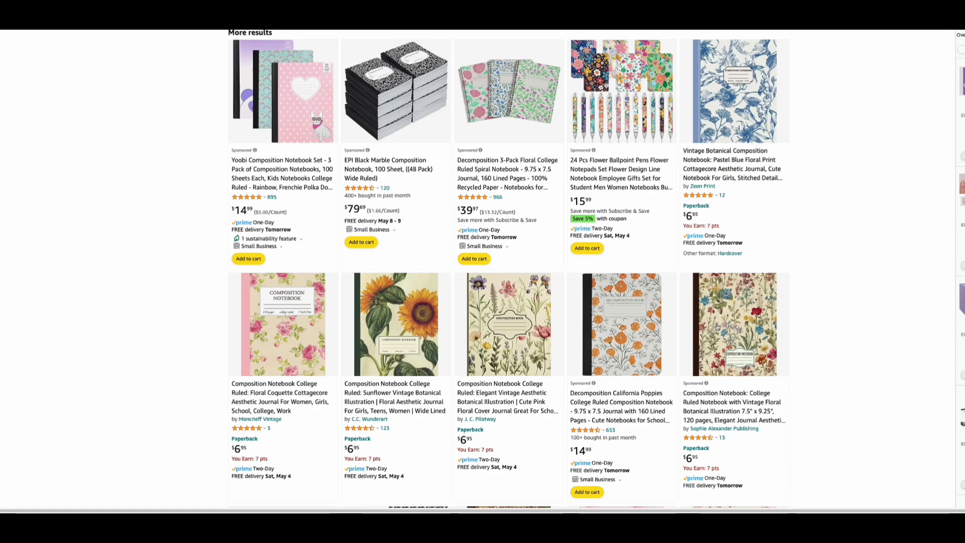
scroll(607, 209, "down", 3)
scroll(608, 209, "down", 3)
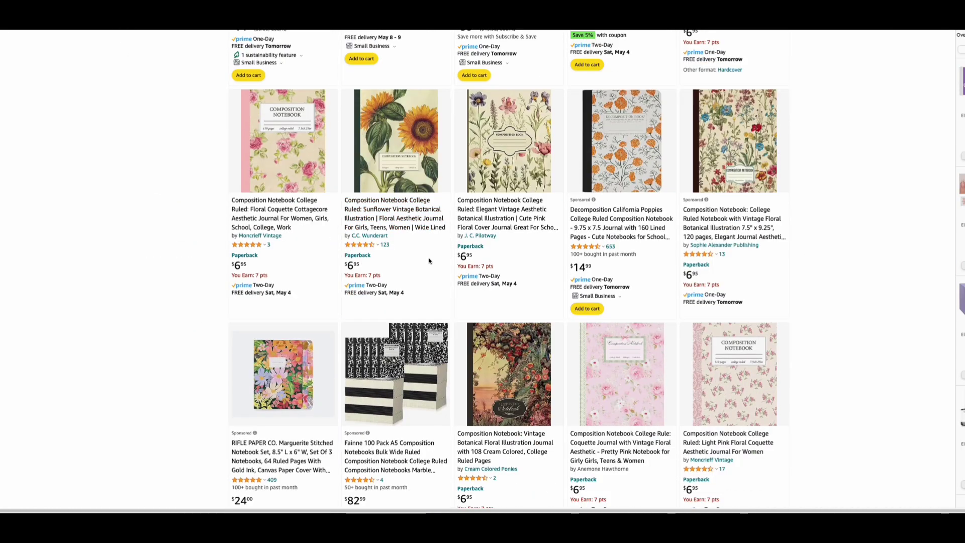
scroll(704, 281, "down", 5)
scroll(686, 282, "down", 1)
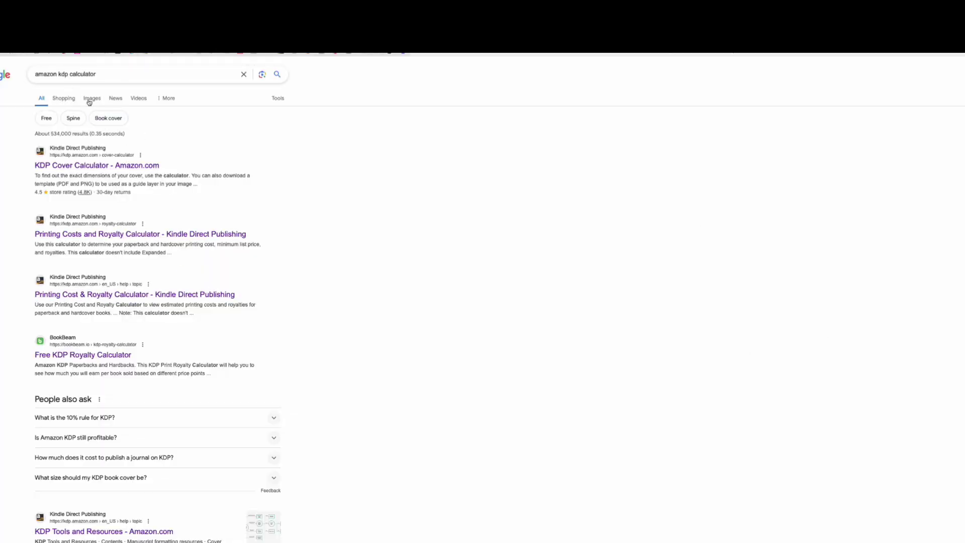
Open the KDP Cover Calculator and specify a paperback with black & white interior, white paper and left-to-right reading direction.
left_click(90, 165)
left_click(451, 217)
left_click(436, 227)
left_click(435, 240)
left_click(436, 250)
left_click(436, 263)
left_click(441, 275)
left_click(445, 291)
left_click(453, 291)
Set the units to inches, trim size to 7.5 x 9.25 in and page count to 120, and calculate the cover dimensions.
left_click(447, 314)
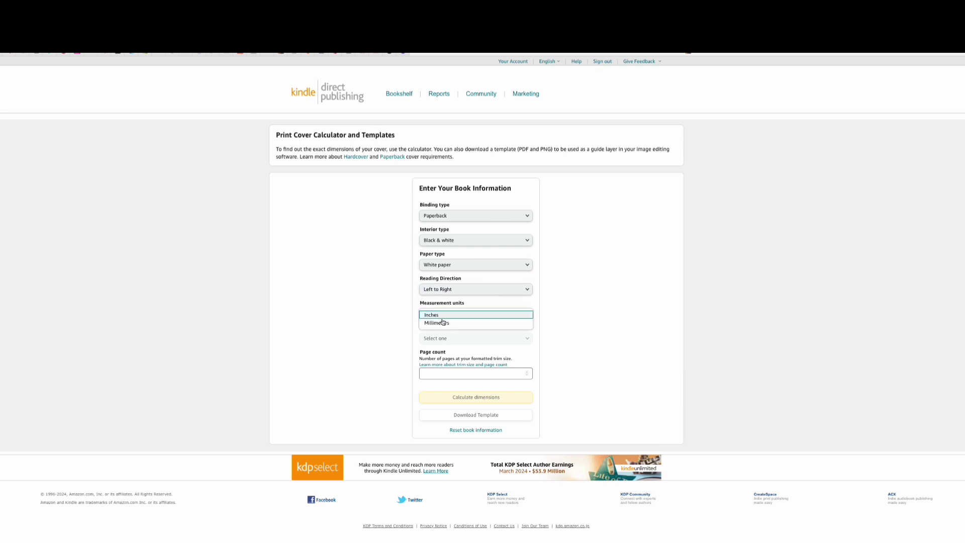
left_click(445, 315)
left_click(444, 339)
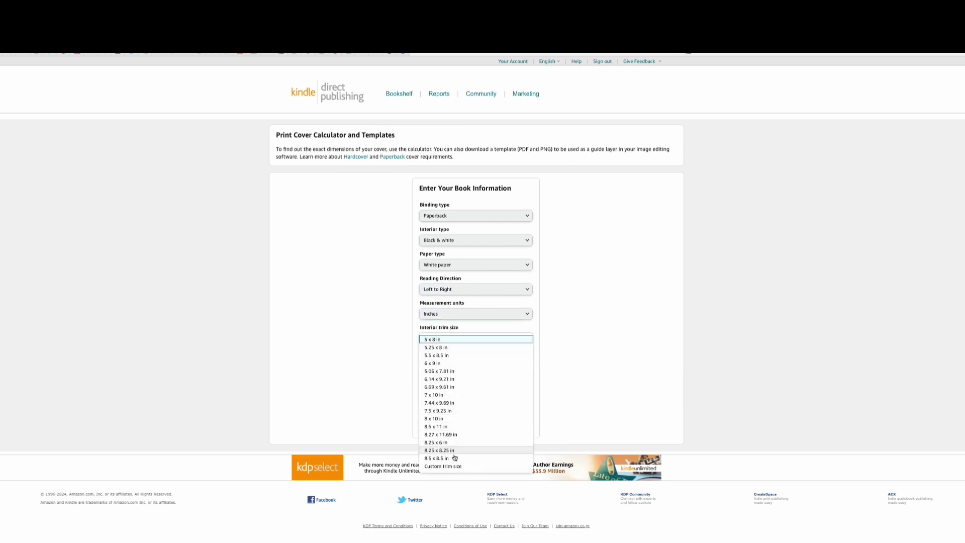
left_click(445, 411)
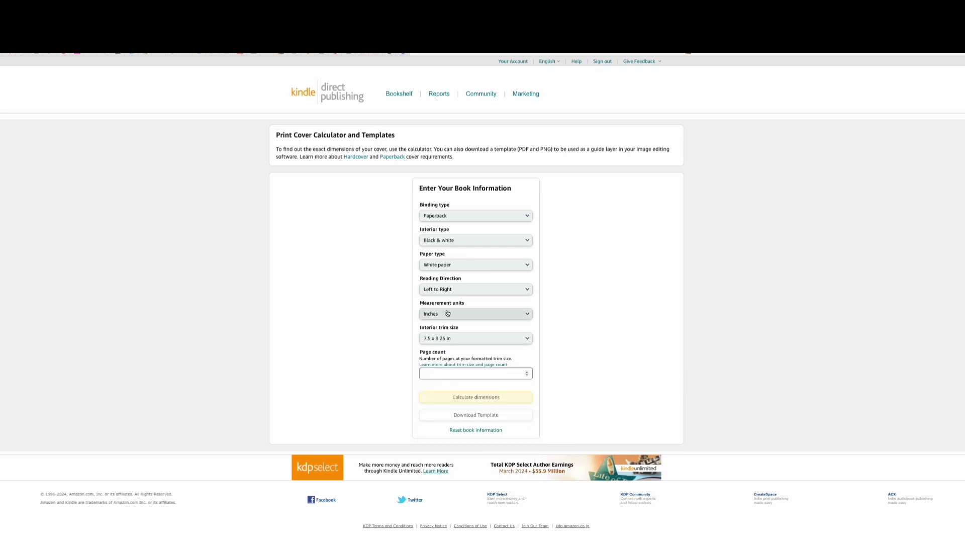
left_click(455, 373)
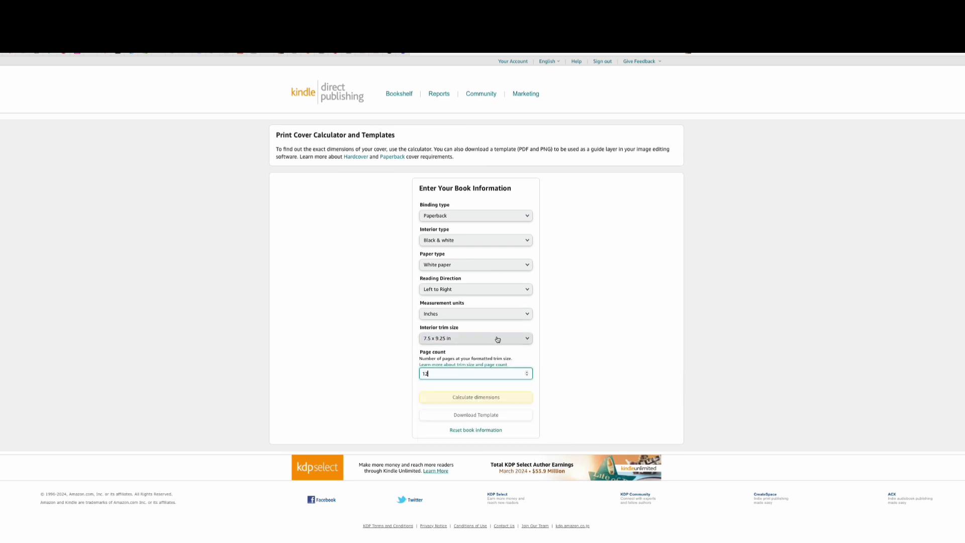
left_click(548, 410)
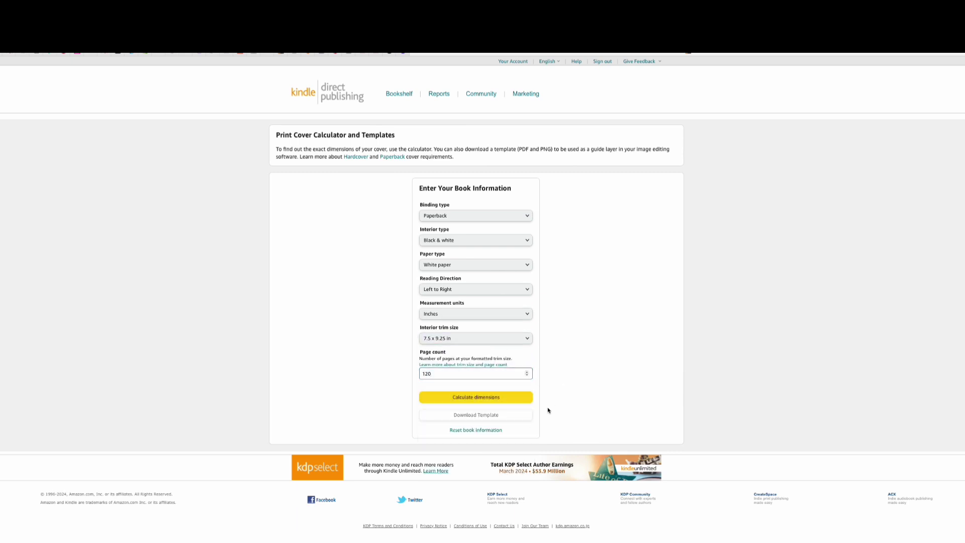
left_click(477, 398)
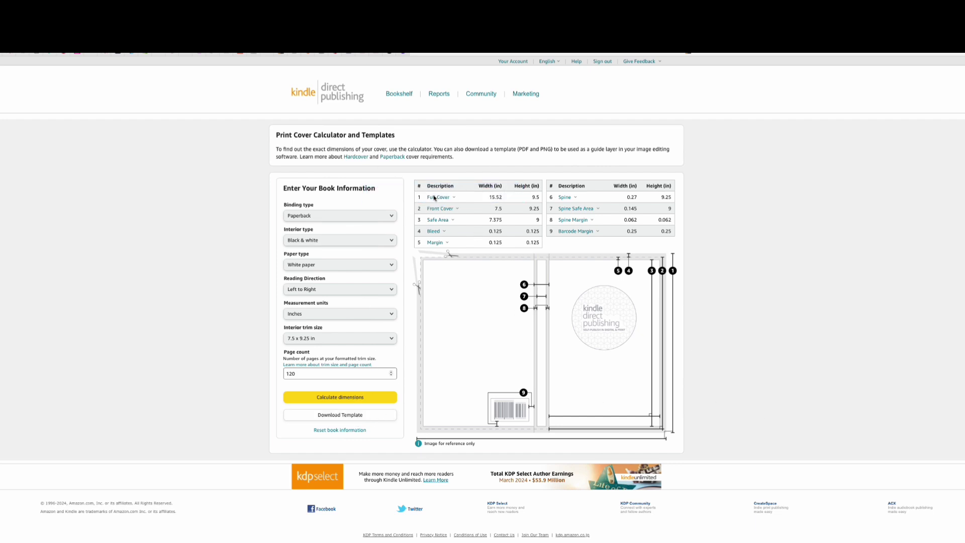
mouse_move(444, 200)
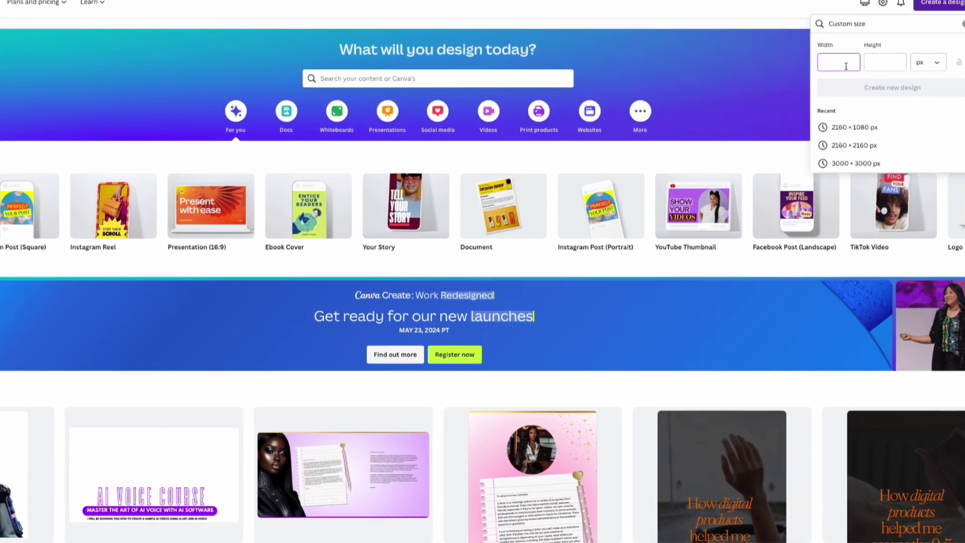
Switch to Canva and create a custom-size design 15.52 in wide and 9.5 in high.
type("1")
left_click(922, 89)
left_click(893, 124)
left_click(848, 90)
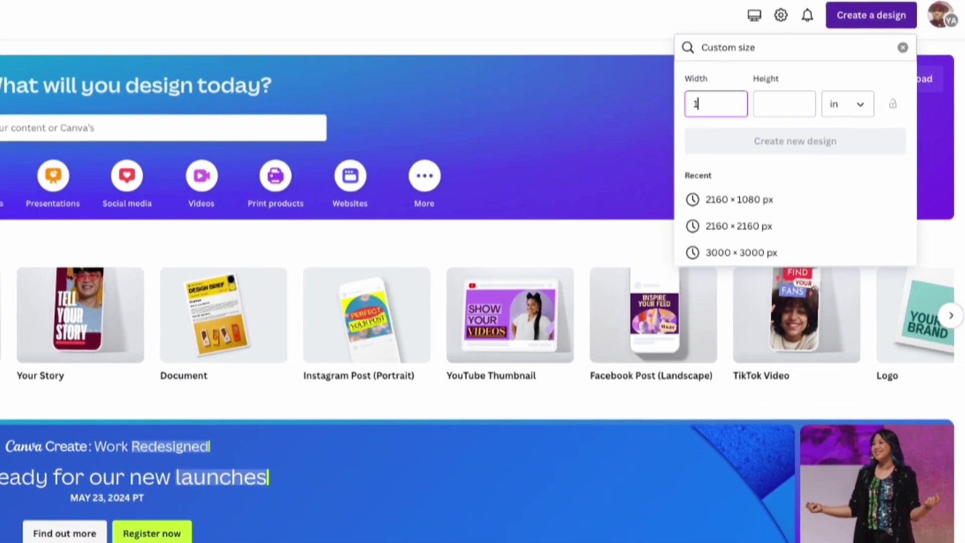
type("5..52")
key("Tab")
type("8.5")
left_click(793, 149)
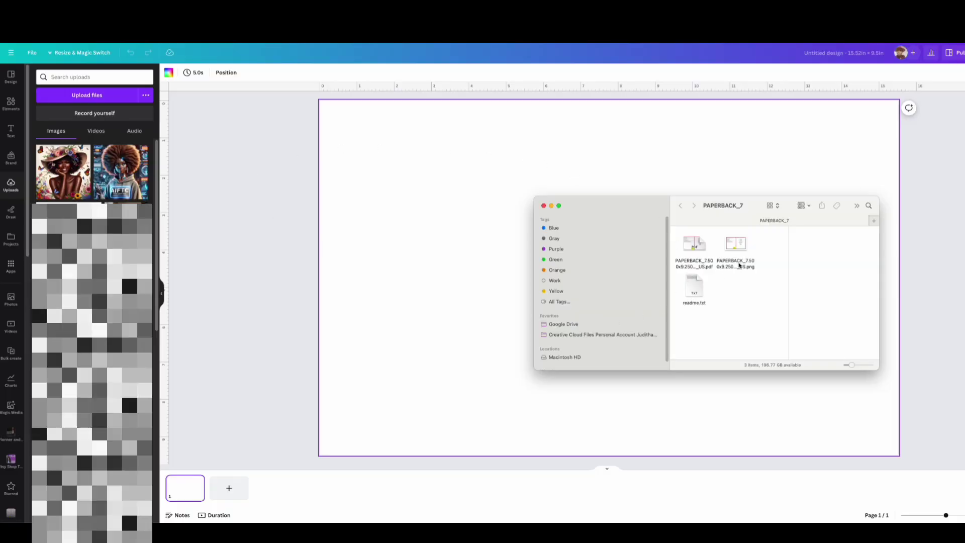
Upload the KDP paperback template PNG and place it on the page, enlarged to fill the whole canvas.
left_click_drag(736, 256, 390, 192)
left_click(543, 205)
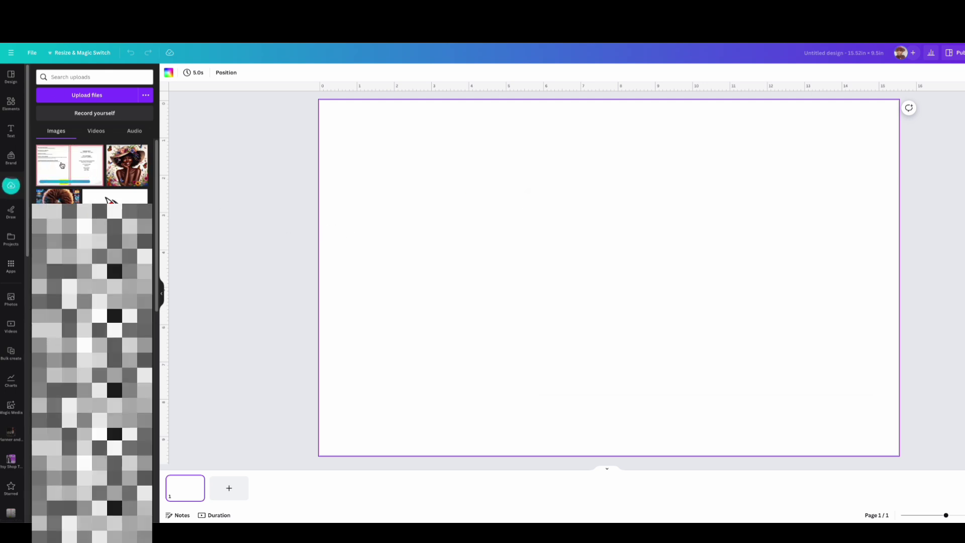
left_click_drag(527, 248, 445, 197)
mouse_move(555, 253)
left_mouse_down()
mouse_move(571, 252)
mouse_move(556, 256)
left_mouse_up()
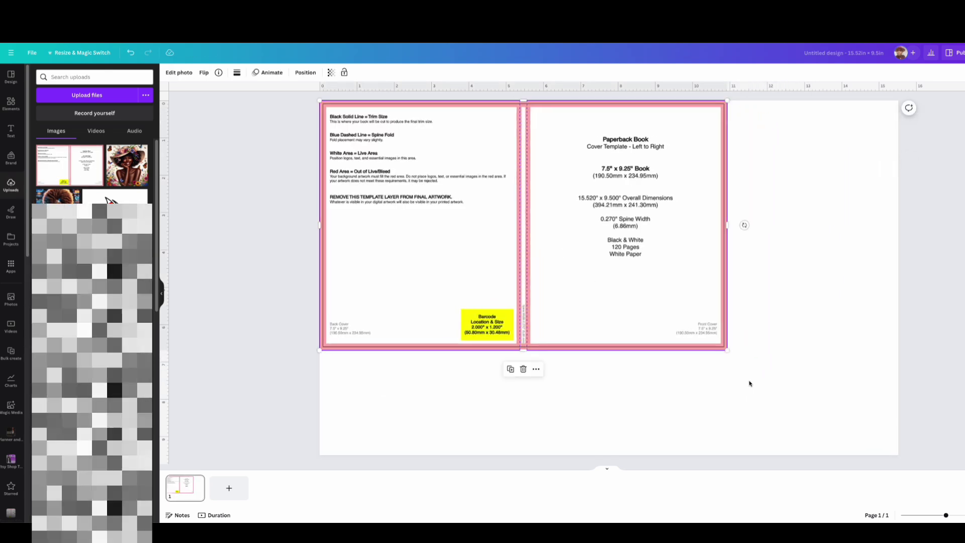
left_click_drag(727, 351, 906, 437)
left_click(939, 226)
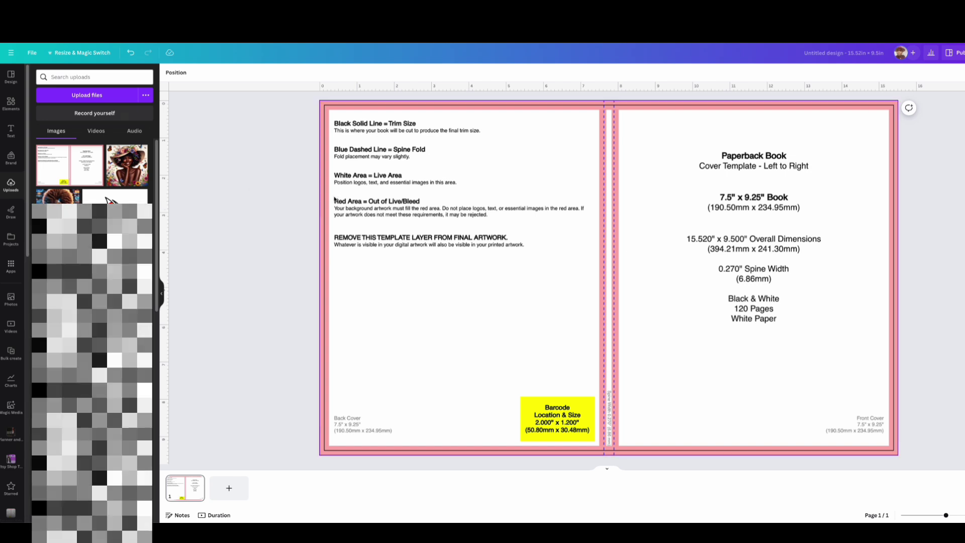
left_click(448, 179)
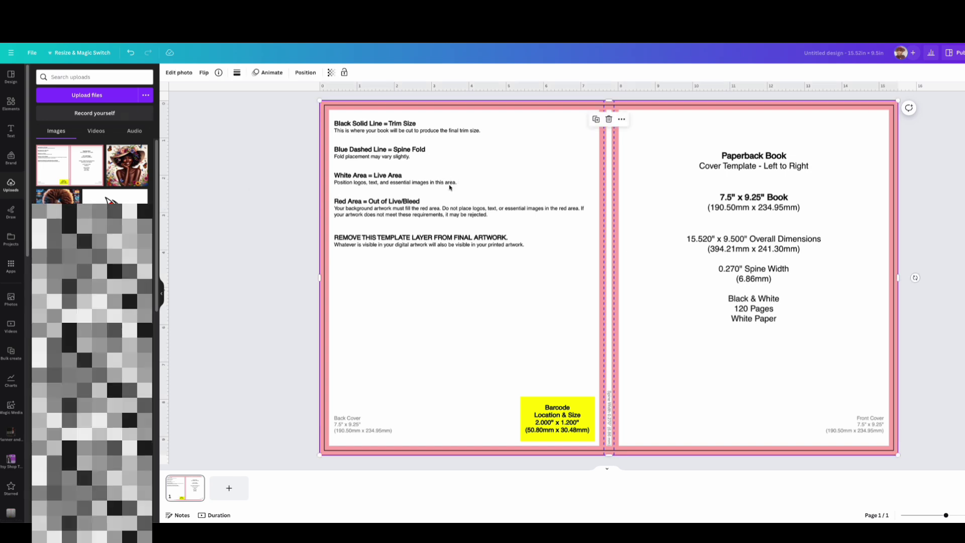
left_click(957, 229)
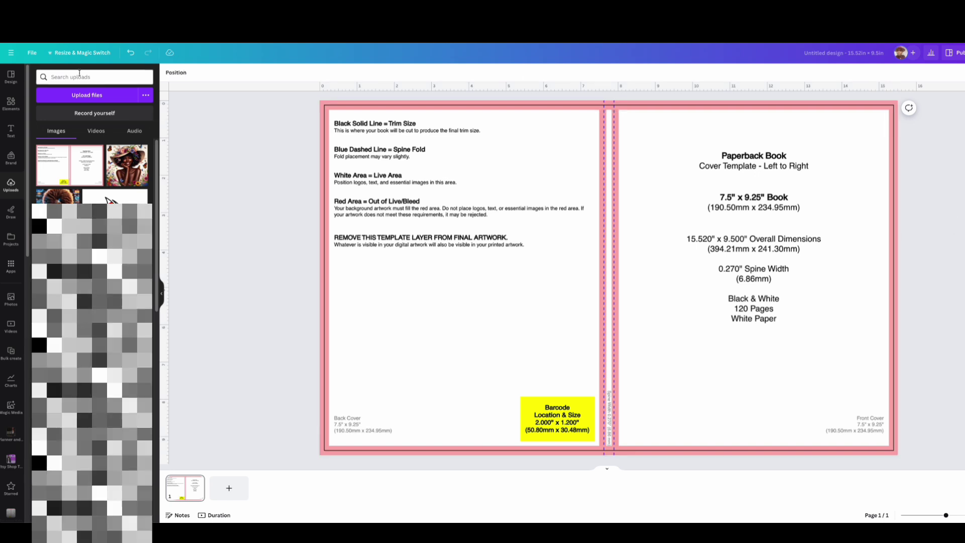
left_click(31, 52)
left_click(158, 120)
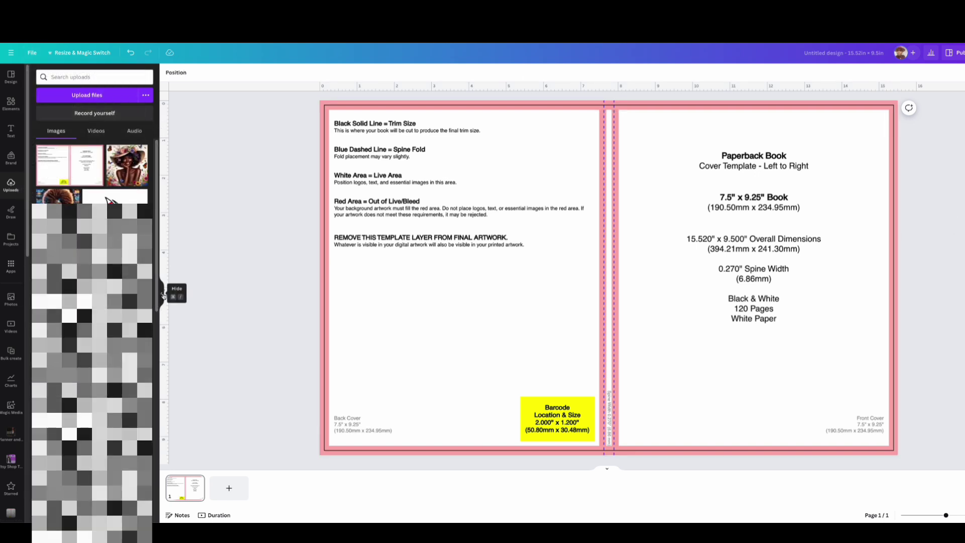
left_click(11, 103)
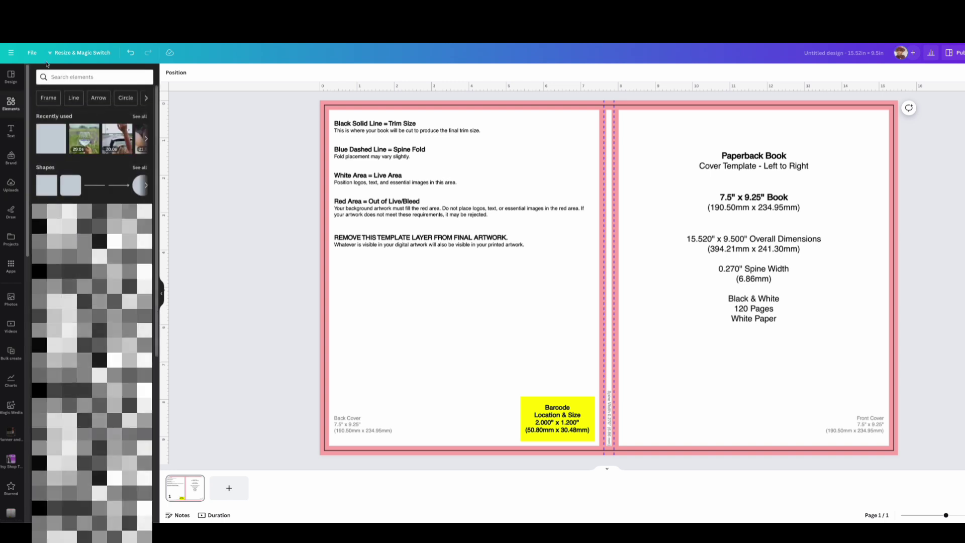
left_click(133, 54)
left_click(30, 54)
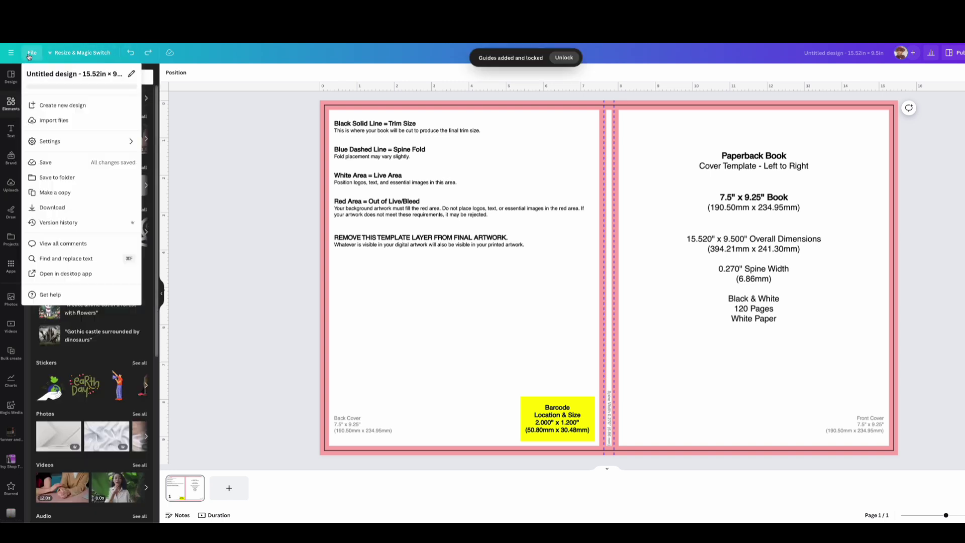
left_click(56, 141)
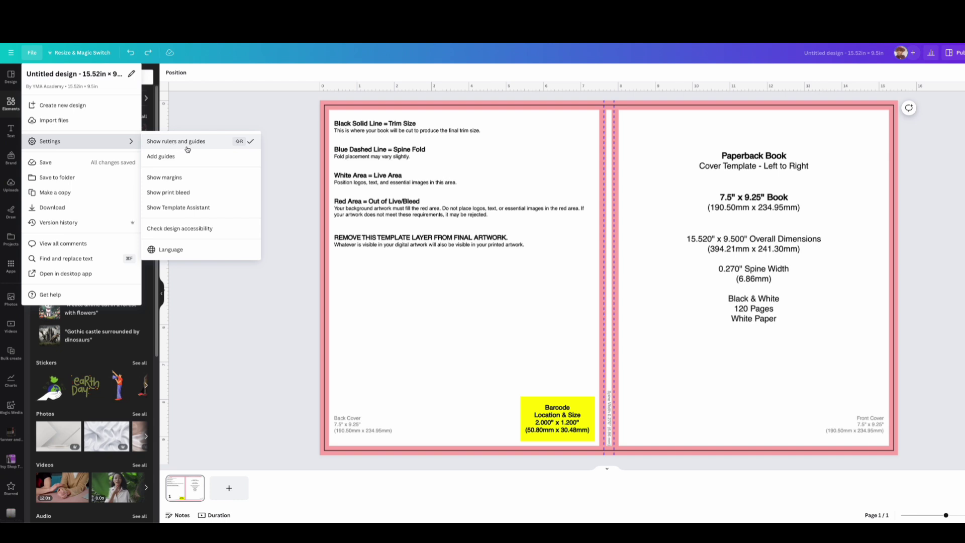
left_click(289, 105)
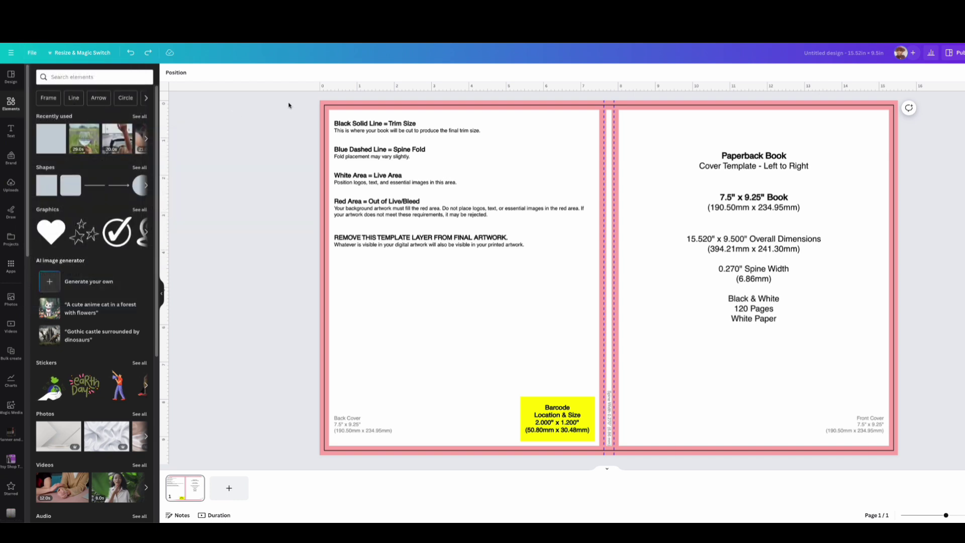
Place ruler guides along the inner edges of the template's red bleed areas and on both sides of the spine.
left_click(457, 100)
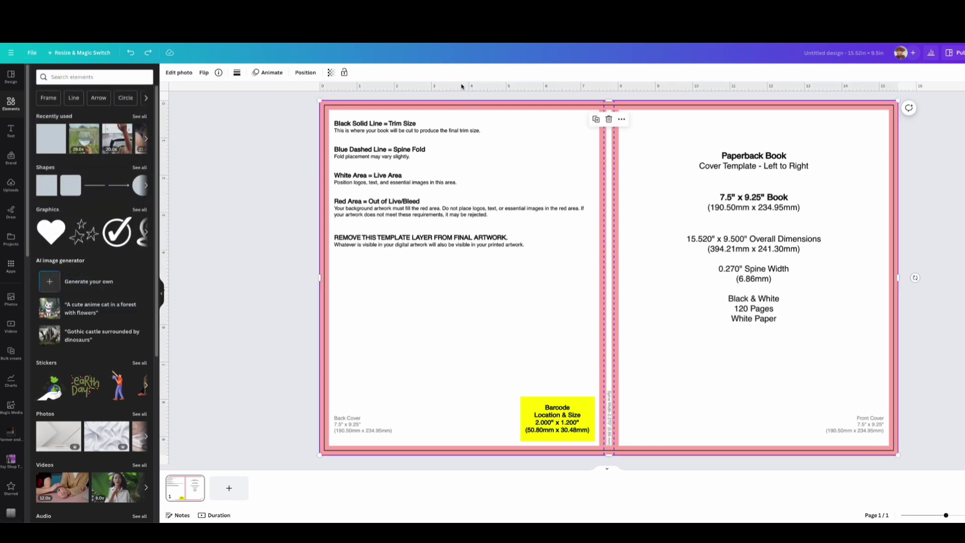
left_click_drag(443, 95, 401, 445)
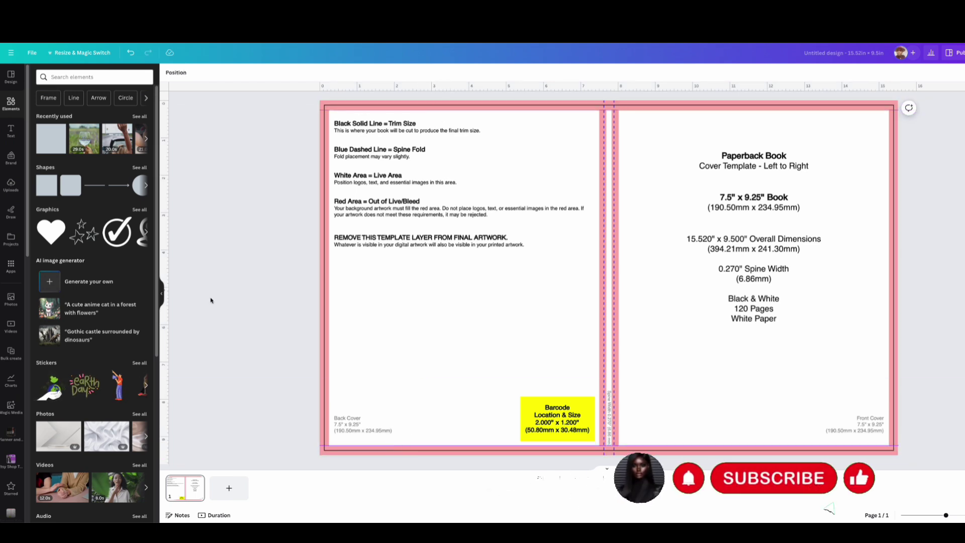
left_click_drag(887, 168, 618, 139)
left_click_drag(164, 211, 329, 227)
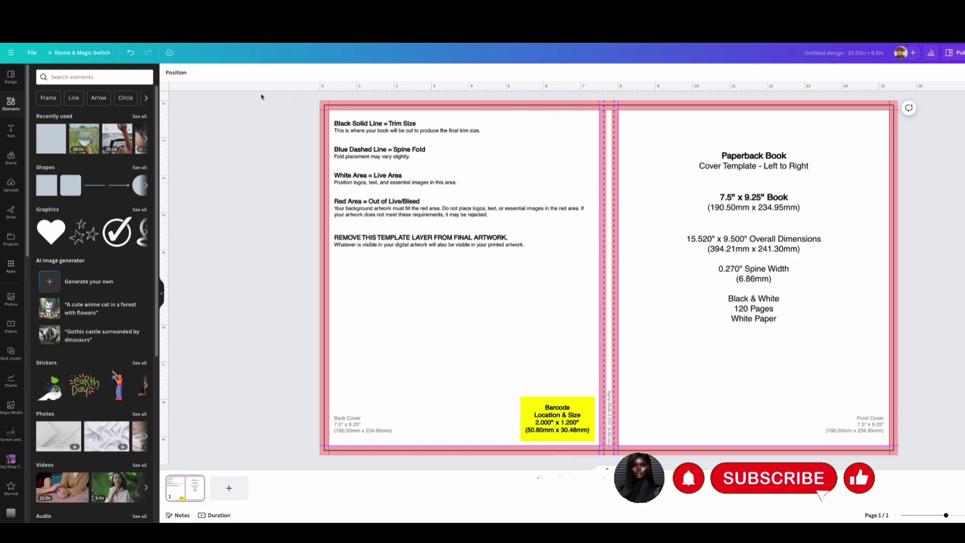
Lock all guides and delete the cover template image from the page.
left_click(32, 53)
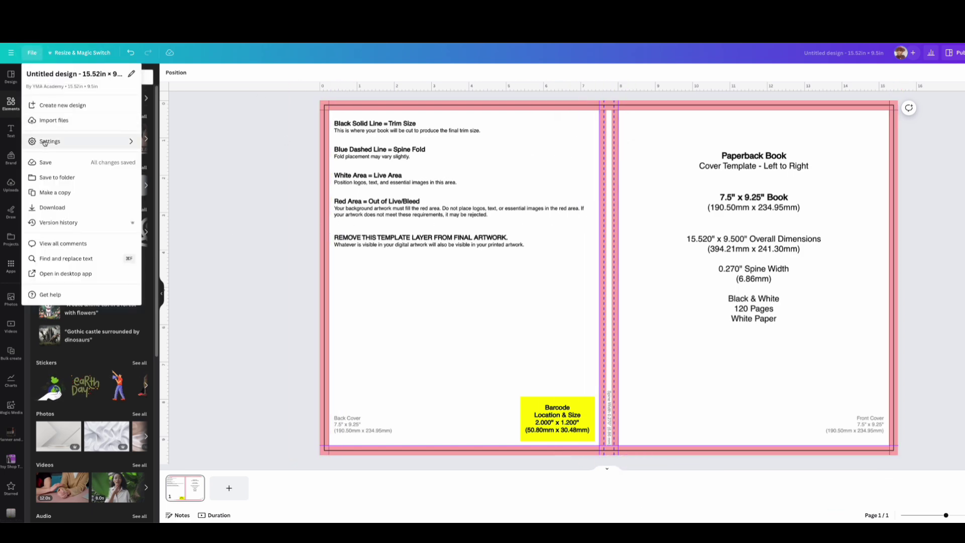
mouse_move(45, 142)
left_click(161, 186)
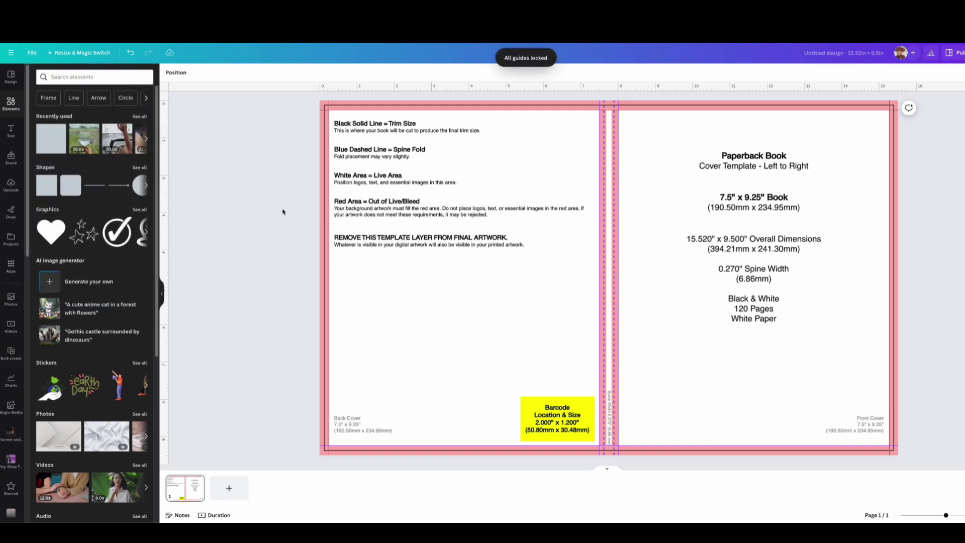
left_click(541, 148)
key("Delete")
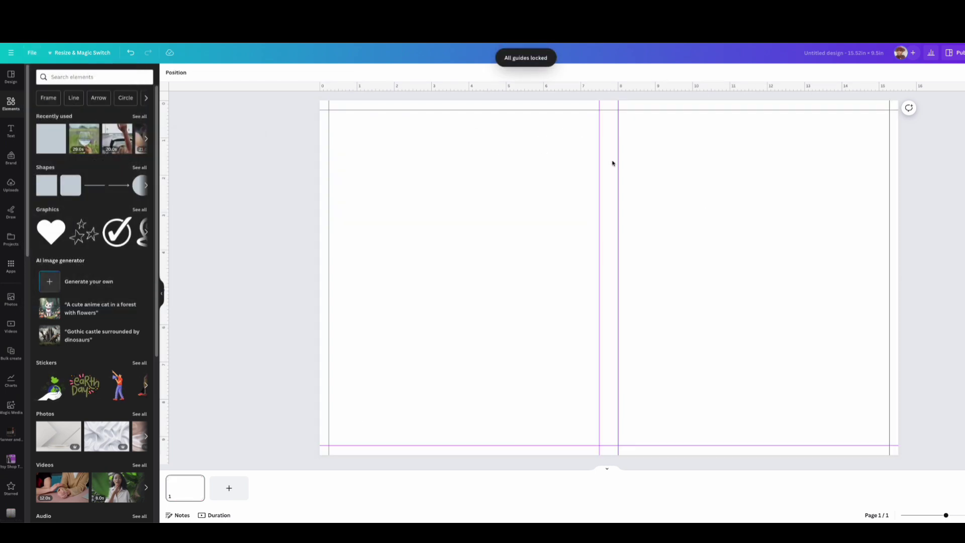
left_click(753, 190)
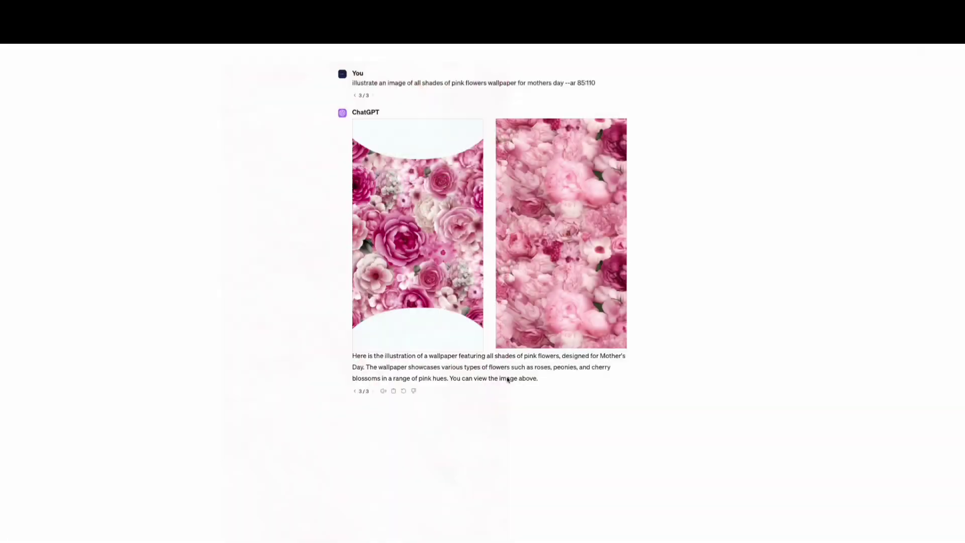
Switch to ChatGPT, open the second generated pink flower wallpaper image and copy it.
mouse_move(524, 327)
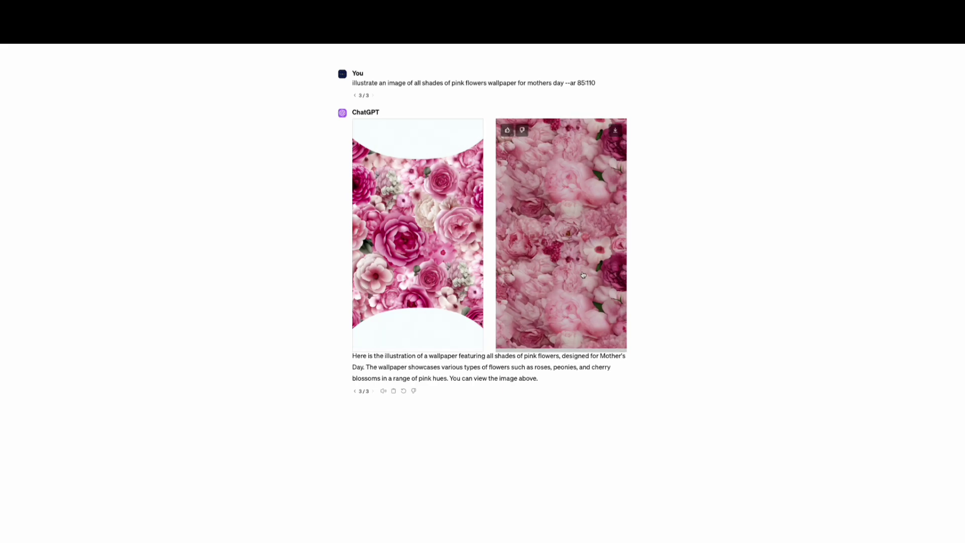
left_click(542, 252)
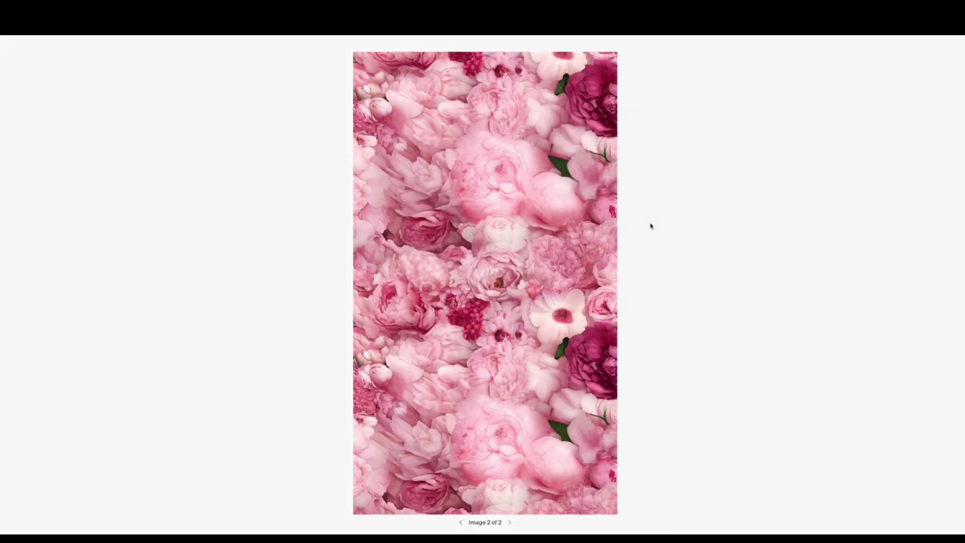
right_click(474, 345)
left_click(502, 401)
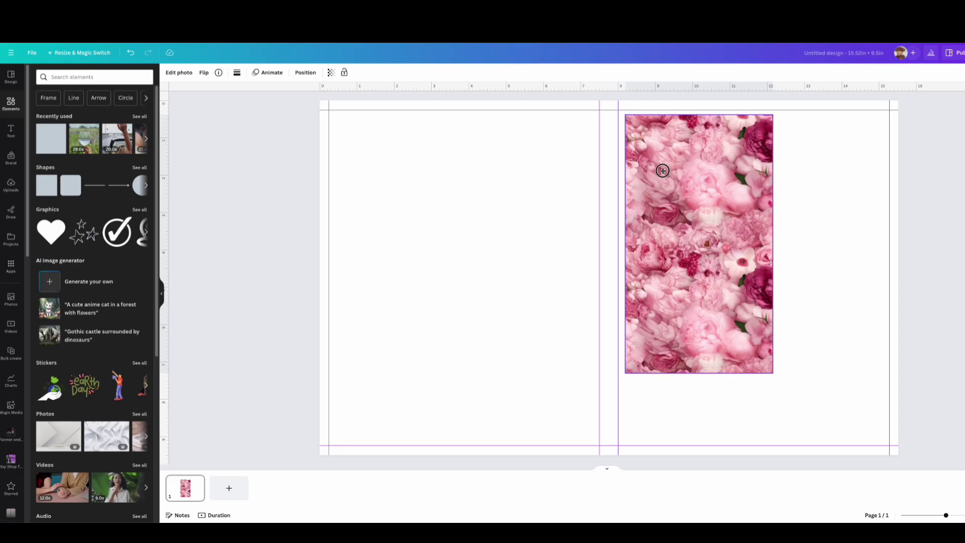
Paste the flower image into the Canva design and enlarge it to fill the front cover from the spine guide to the page edge.
left_click_drag(661, 168, 654, 155)
left_click_drag(764, 358, 856, 433)
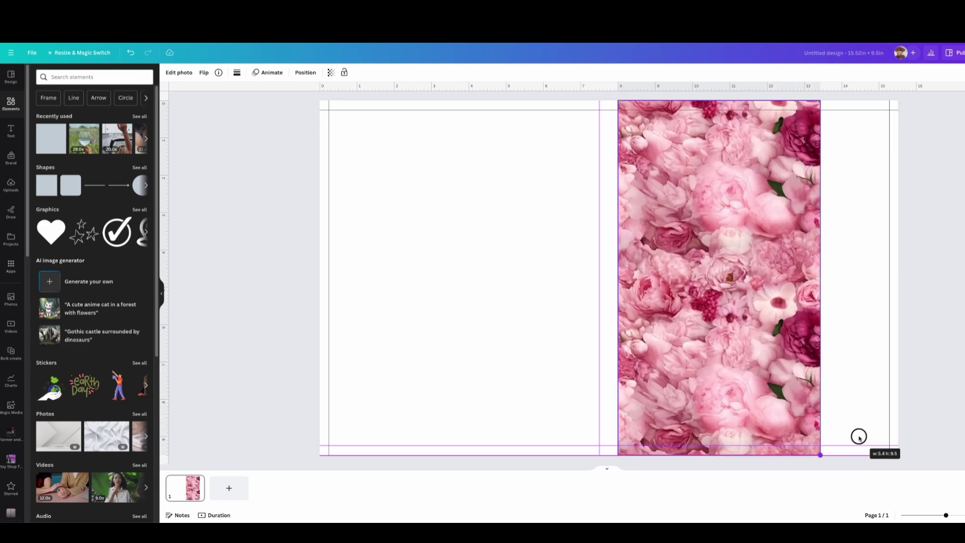
left_click_drag(819, 279, 903, 291)
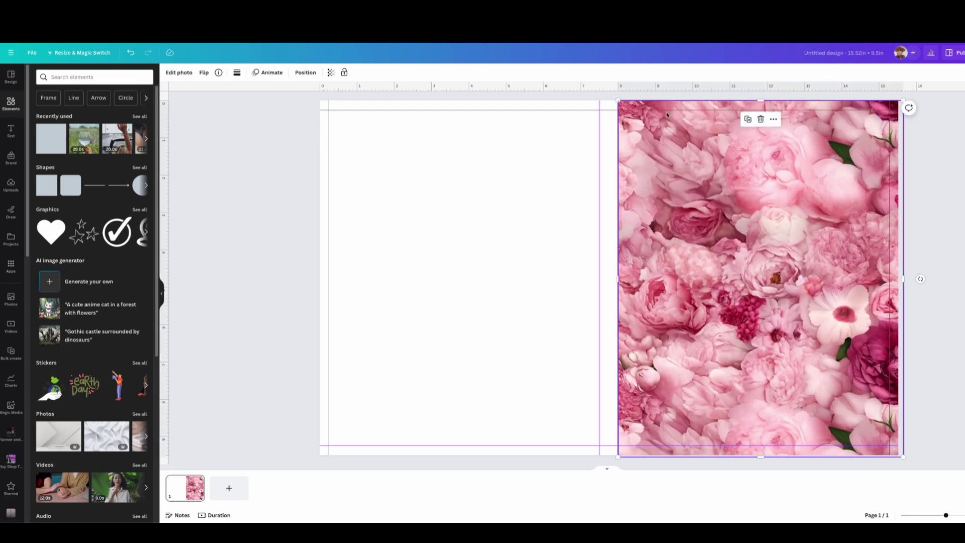
left_click(937, 366)
Set the page background to the dusty pink swatch from the flower image's photo colors.
left_click(426, 231)
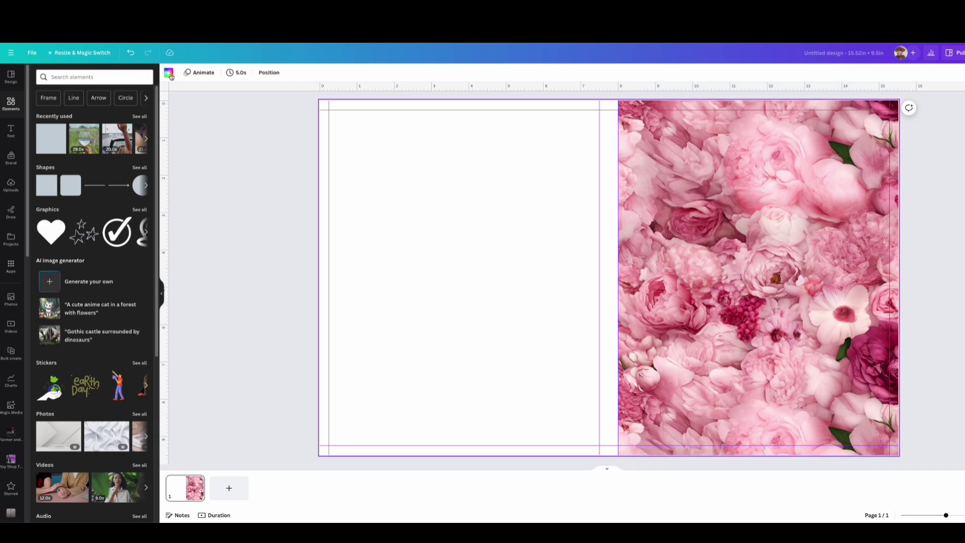
left_click(169, 73)
scroll(93, 190, "down", 15)
left_click(58, 300)
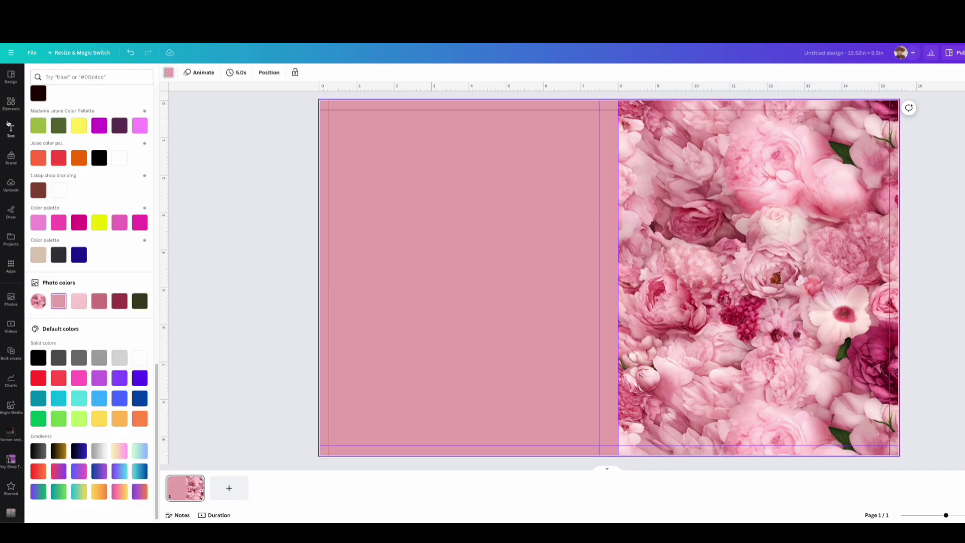
Add a square shape and stretch it into a rectangle covering the full-height spine strip between the two spine guides.
left_click(11, 103)
left_click(46, 185)
left_click_drag(554, 277, 596, 278)
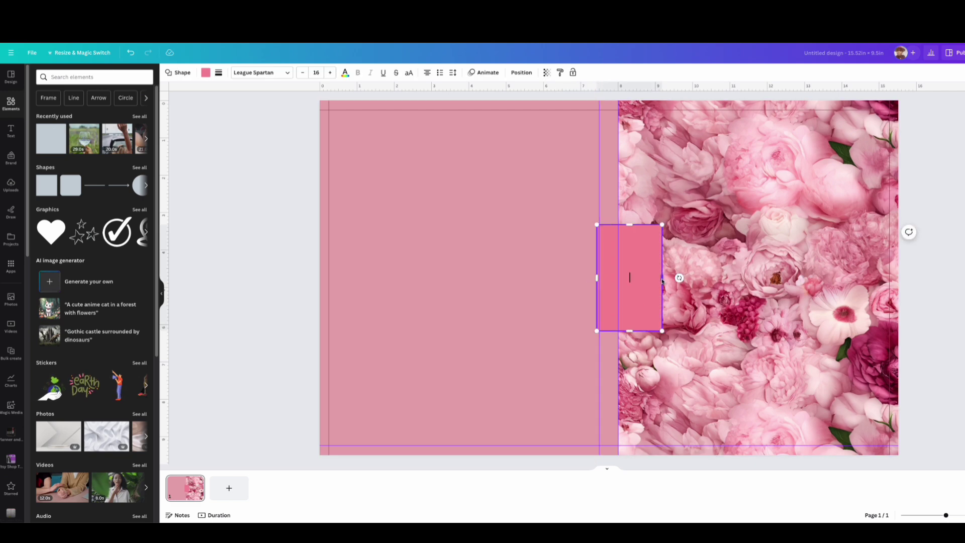
left_click_drag(661, 279, 625, 273)
left_click_drag(607, 224, 607, 98)
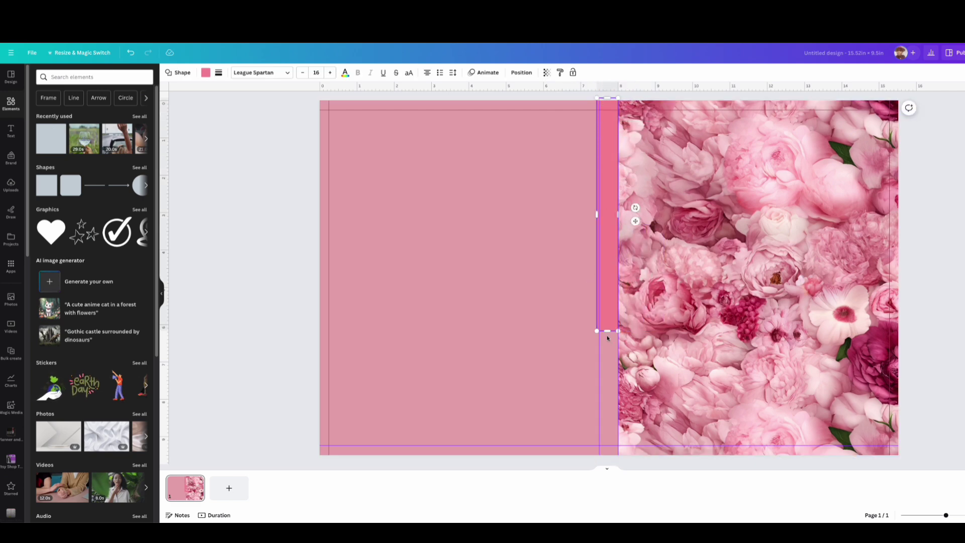
left_click_drag(607, 340, 607, 452)
left_click(631, 280)
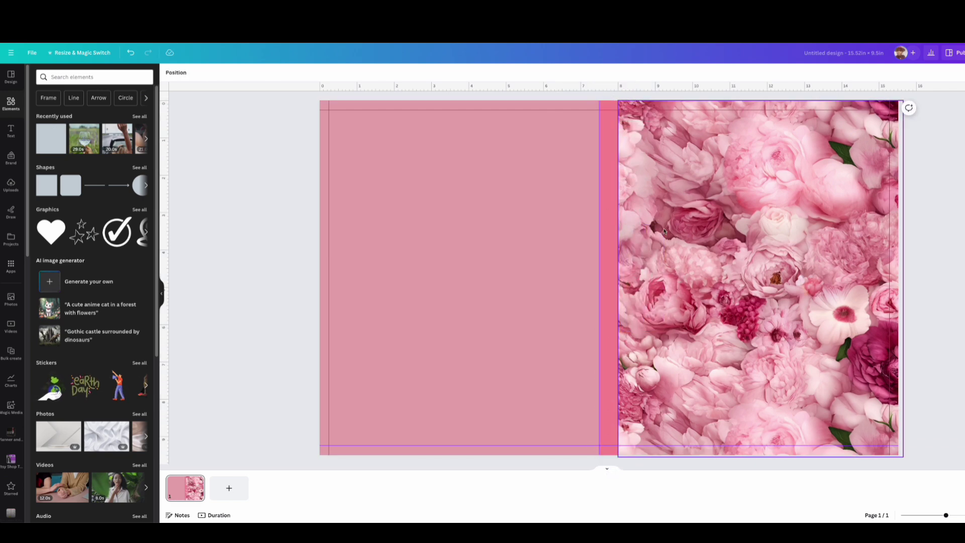
Fill the spine rectangle with the burgundy swatch from the flower image's photo colors.
left_click(608, 277)
left_click(206, 73)
left_click(139, 294)
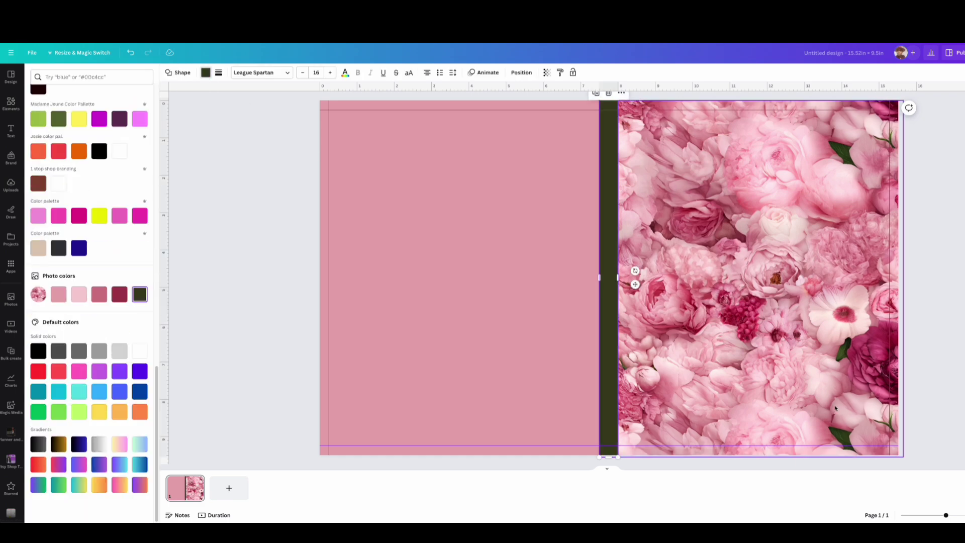
left_click(119, 294)
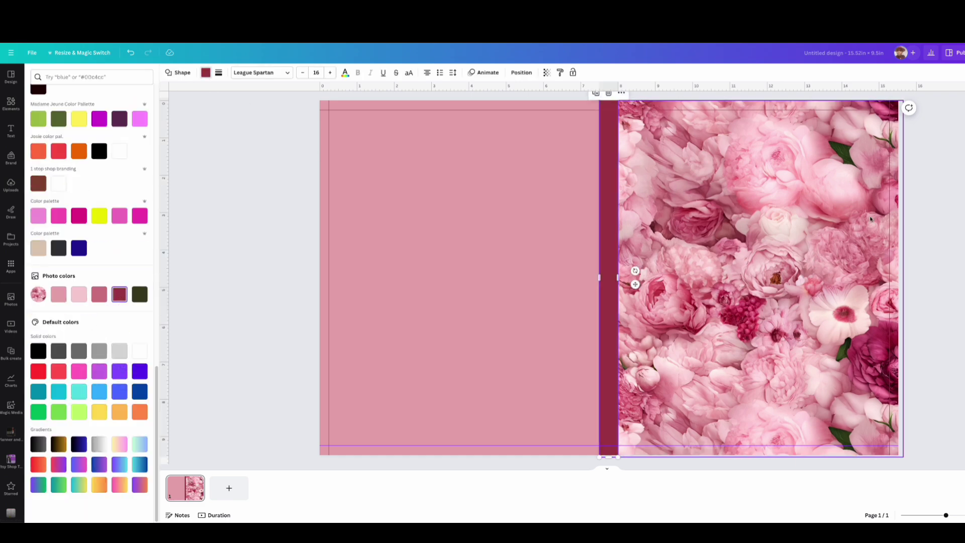
left_click(589, 207)
left_click(912, 214)
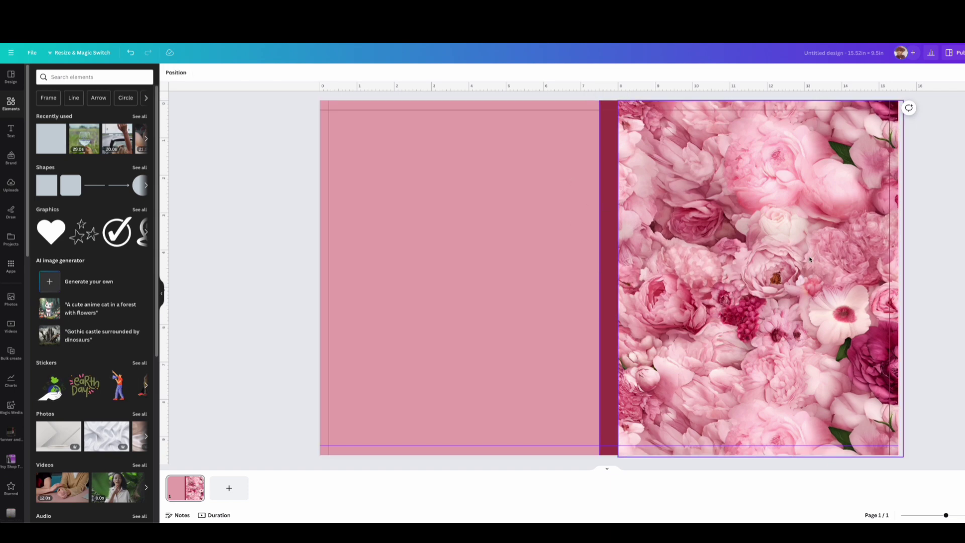
Search the elements for "composition notebook label" and show all matching graphics.
left_click(62, 77)
type("compo")
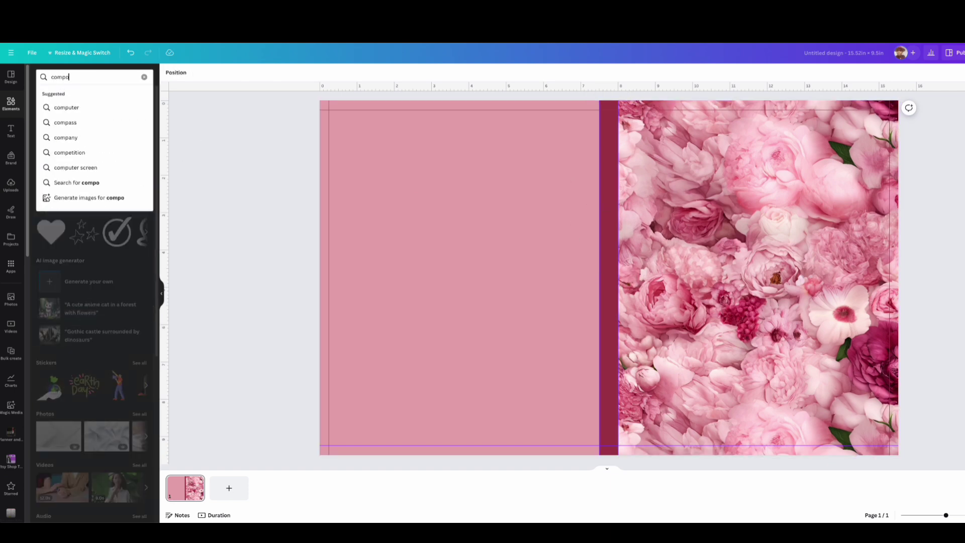
type("sition notebook lavel")
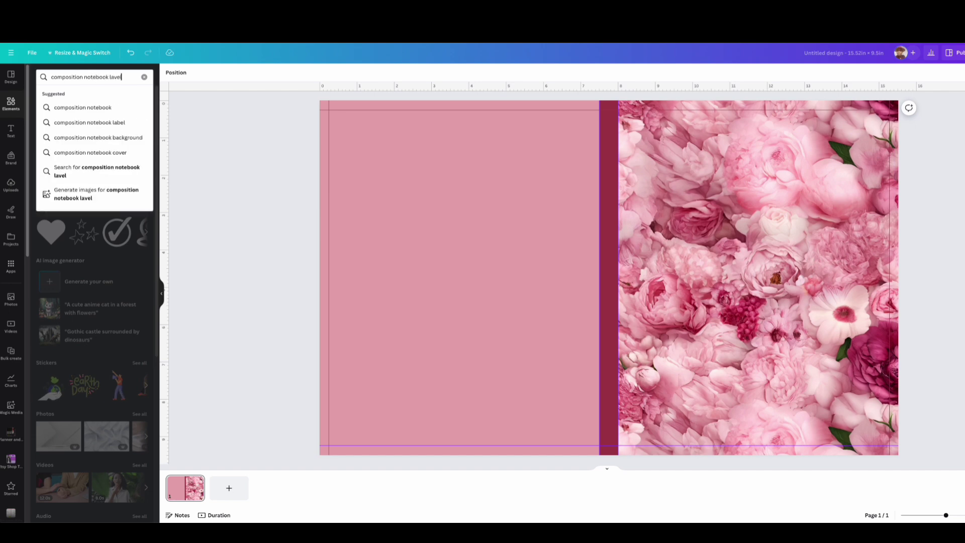
key("Return")
left_click(117, 78)
key("BackSpace")
type("book label")
key("Return")
left_click(138, 135)
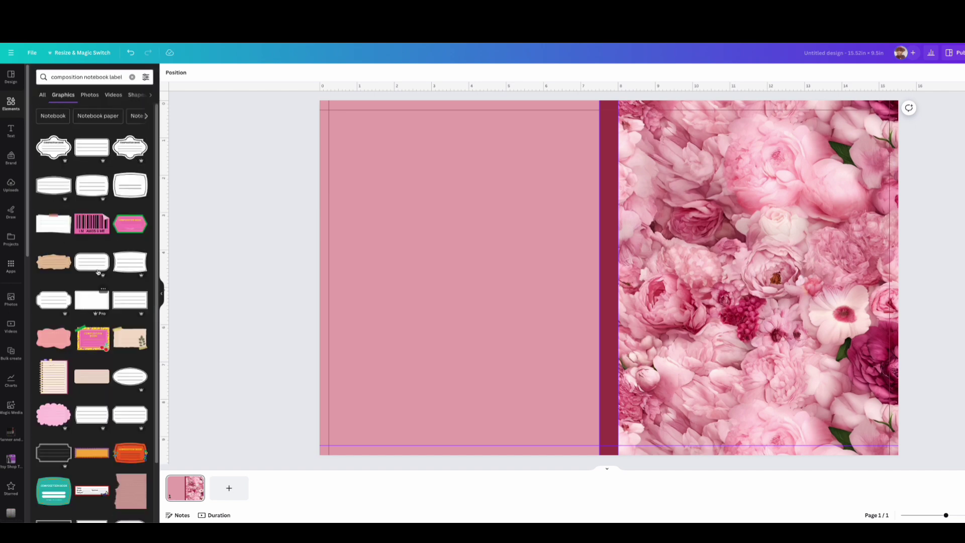
scroll(93, 371, "down", 5)
scroll(93, 371, "up", 5)
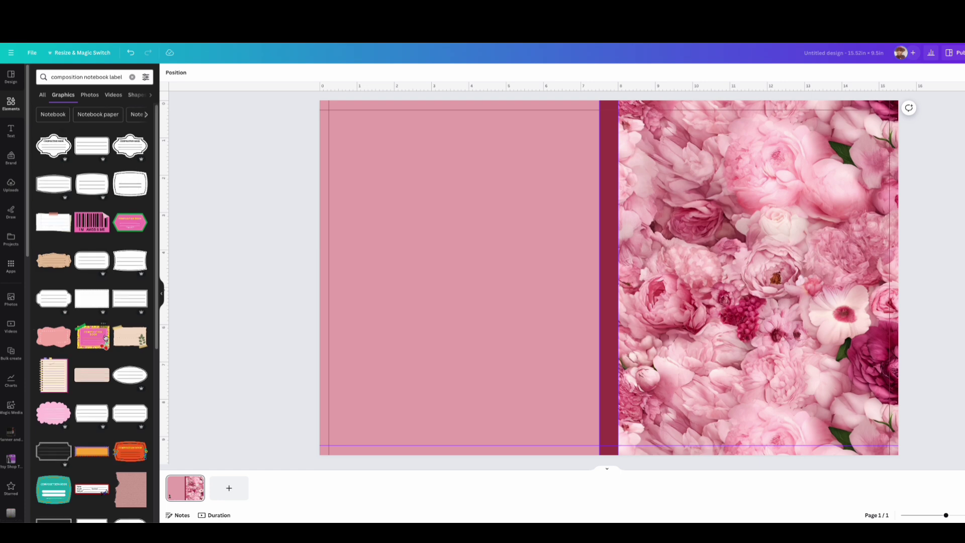
Add the ornate white "COMPOSITION BOOK" label, shrink it and place it in the upper middle of the front cover.
left_click(132, 152)
left_click_drag(711, 344, 622, 295)
left_click_drag(553, 248, 745, 171)
left_click_drag(700, 213, 695, 216)
left_click_drag(815, 216, 827, 223)
left_click_drag(758, 196, 755, 195)
left_click(770, 180)
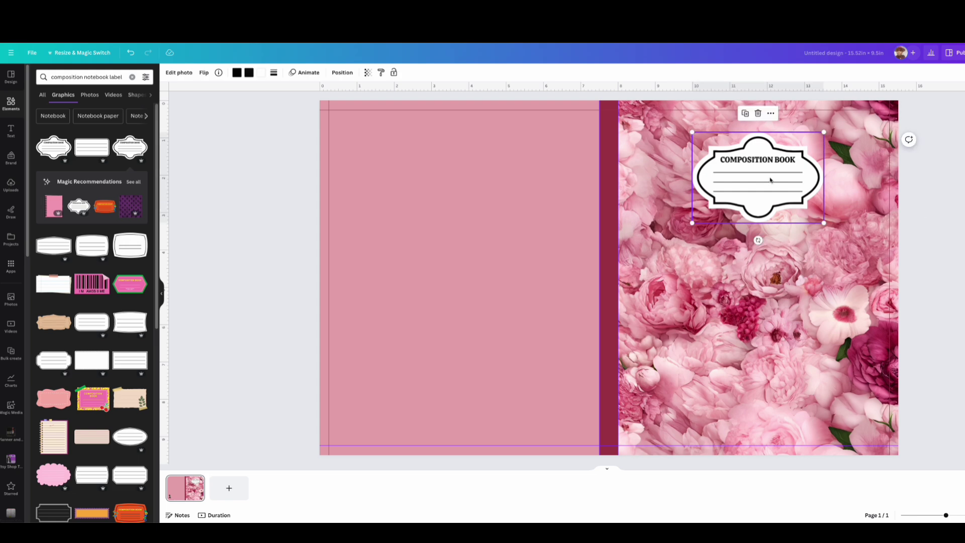
Add black body text reading "college ruled wide notebook" below the lines inside the label.
left_click(11, 131)
left_click(48, 180)
left_click_drag(609, 277, 722, 204)
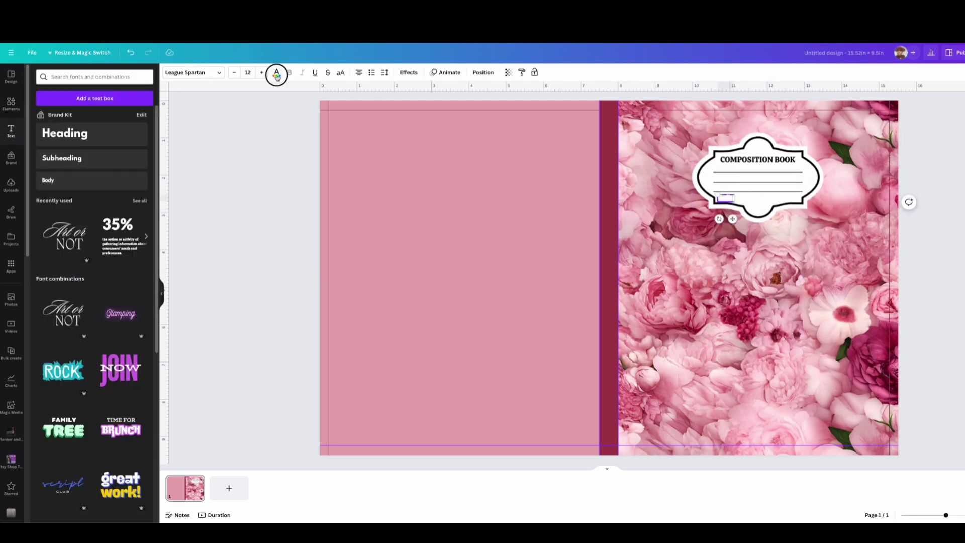
left_click(277, 73)
left_click(59, 118)
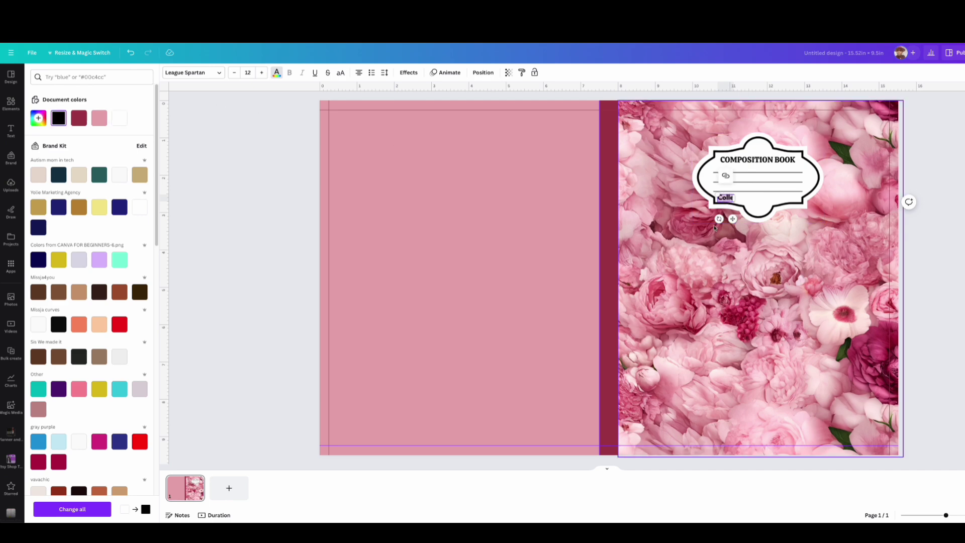
type("colle")
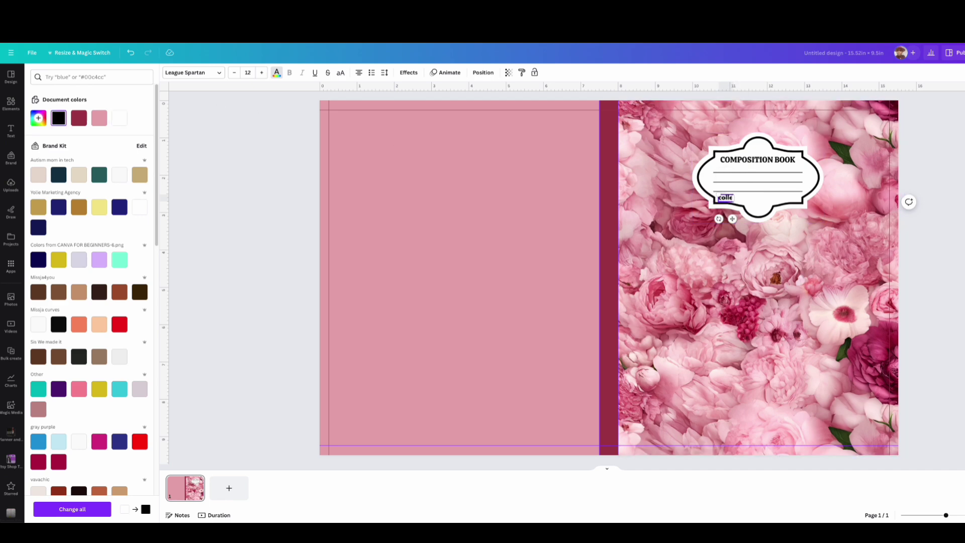
type("ge ruled wide notebook")
Make the label's subtitle uppercase, reduce its font size and center it under the label's lines.
left_click_drag(725, 219, 770, 218)
left_click(234, 73)
left_click(234, 73)
left_click(235, 73)
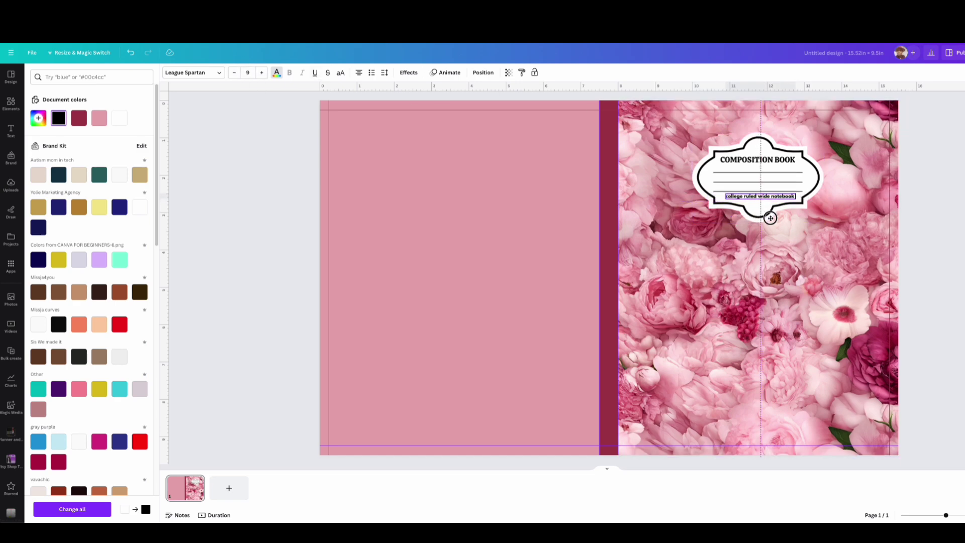
left_click(341, 72)
left_click(234, 72)
left_click(234, 73)
left_click(261, 73)
left_click_drag(768, 216, 767, 198)
left_click(769, 239)
left_click(932, 187)
left_click(772, 197)
left_click(953, 198)
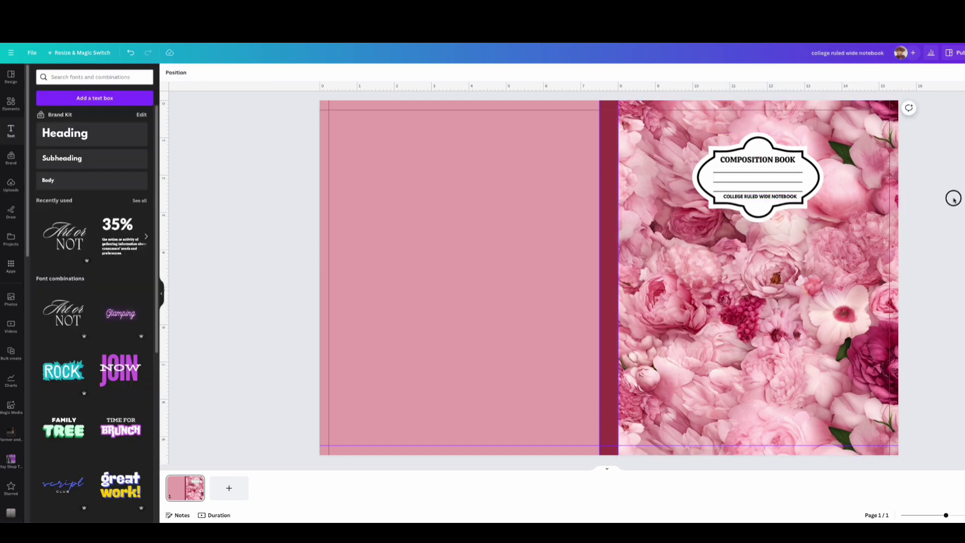
Lock the flower image on the front cover.
left_click(932, 209)
left_click(846, 183)
left_click(748, 149)
left_click(905, 148)
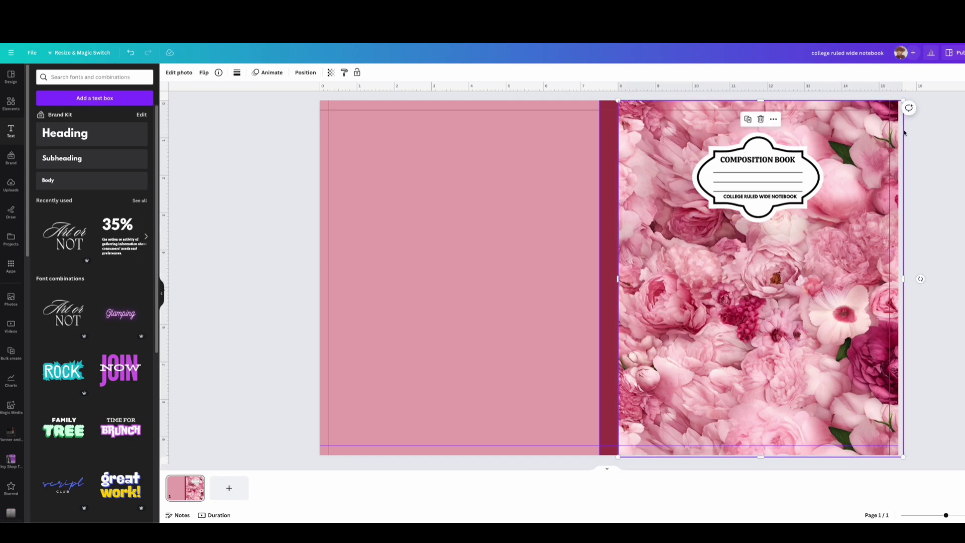
right_click(867, 289)
left_click(954, 458)
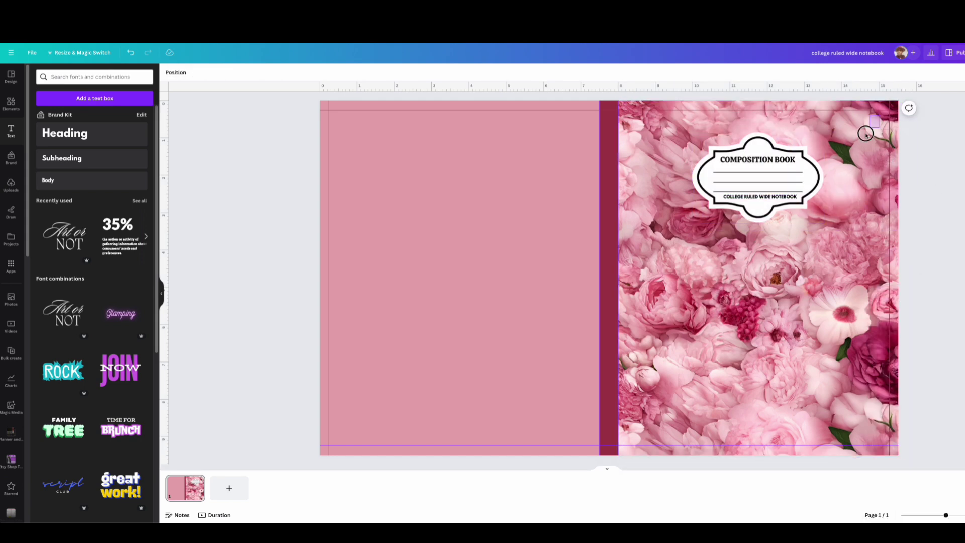
Select the label together with its subtitle, enlarge both and reposition them on the front cover.
left_click_drag(876, 123, 698, 222)
left_click_drag(823, 223, 852, 241)
left_click_drag(776, 203, 757, 195)
left_click_drag(672, 123, 647, 105)
left_click_drag(730, 170, 781, 213)
left_click(955, 221)
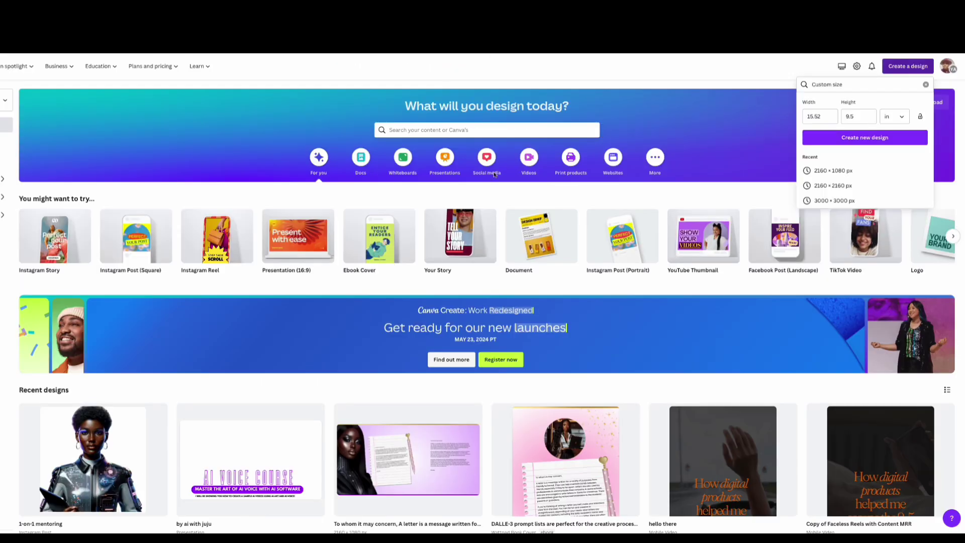
Create a new custom-size design 7.5 in wide and 9.25 in high for the notebook interior.
double_click(824, 121)
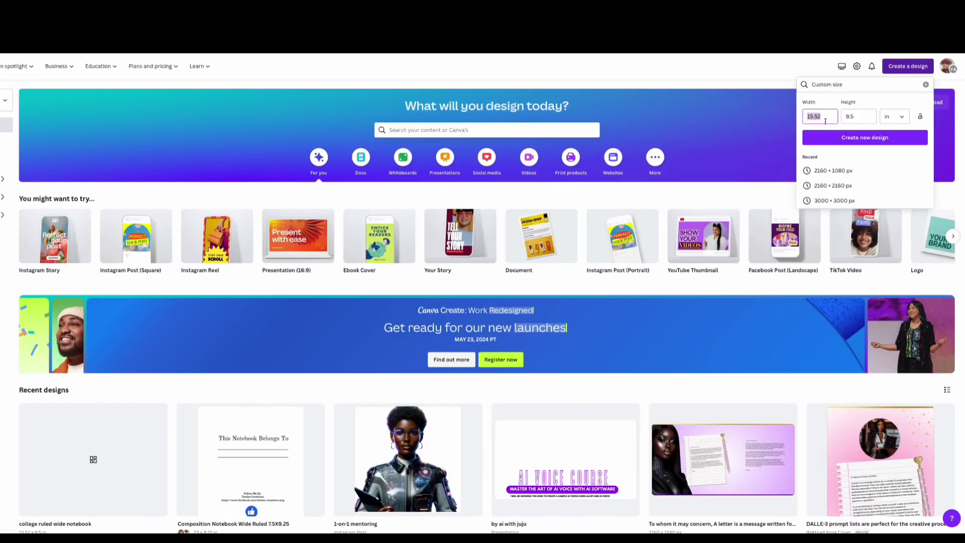
type("7.5")
key("Tab")
type("9.25")
left_click(834, 142)
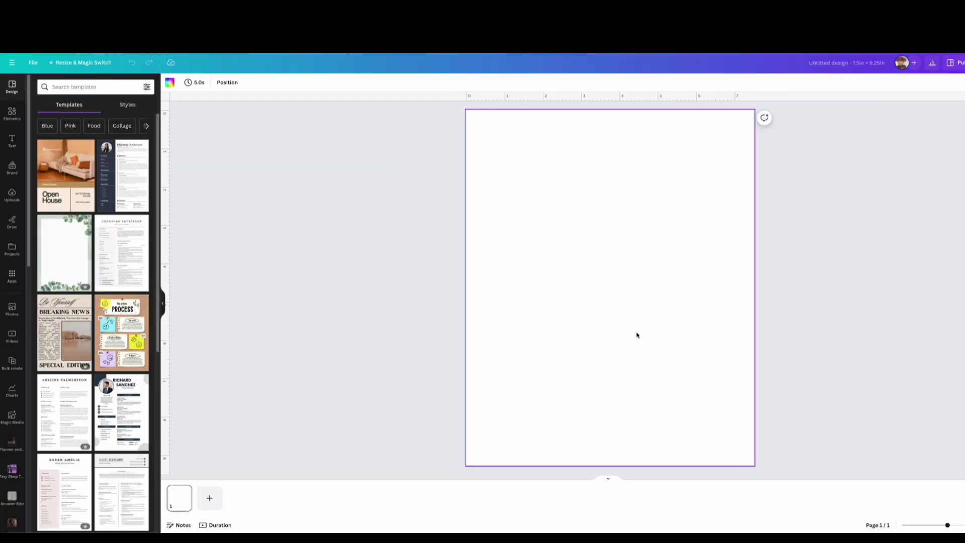
Search the templates for "lines" and apply the Simple A4 Lined Paper template to the page.
left_click(64, 87)
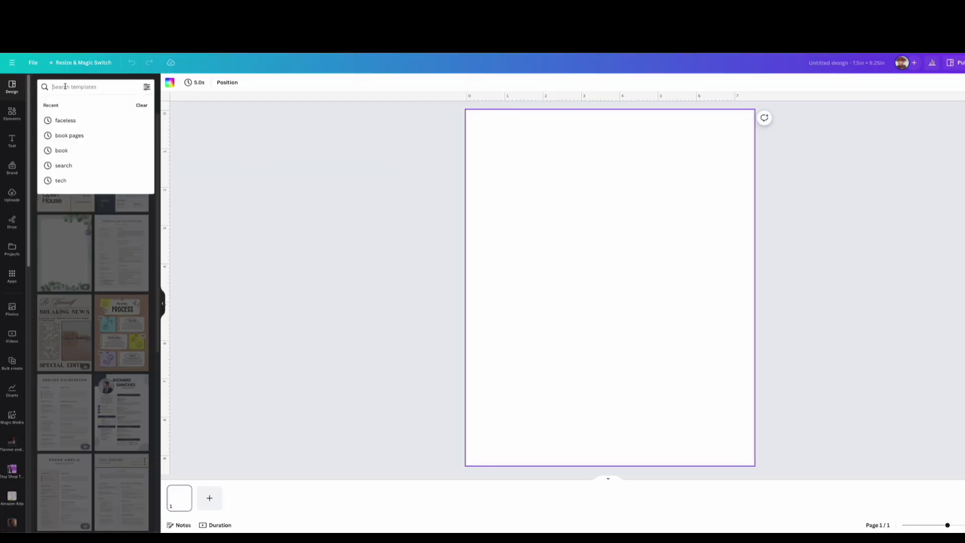
type("lines")
key("Return")
left_click(76, 203)
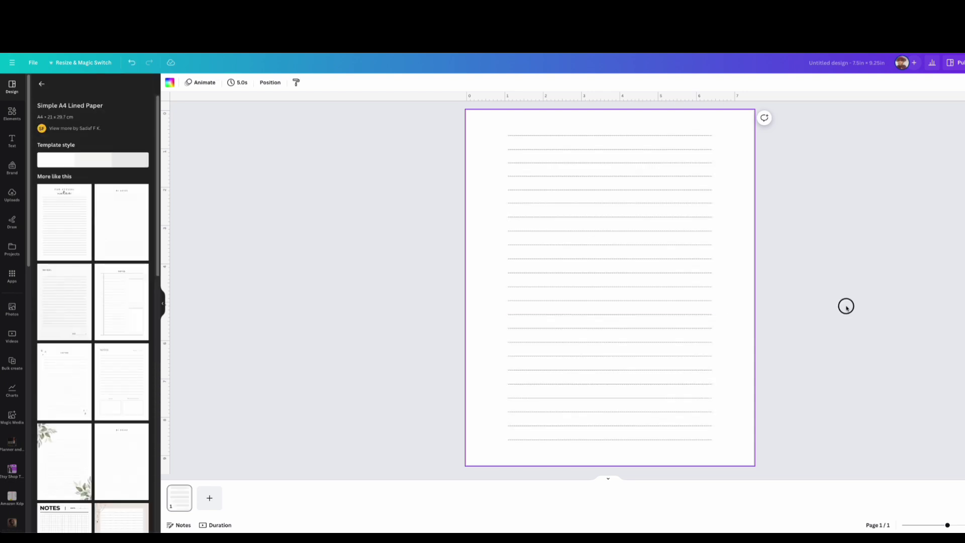
left_click(846, 306)
Select all the ruled lines on the page and recolor them black.
left_click_drag(543, 120, 513, 439)
left_click(170, 82)
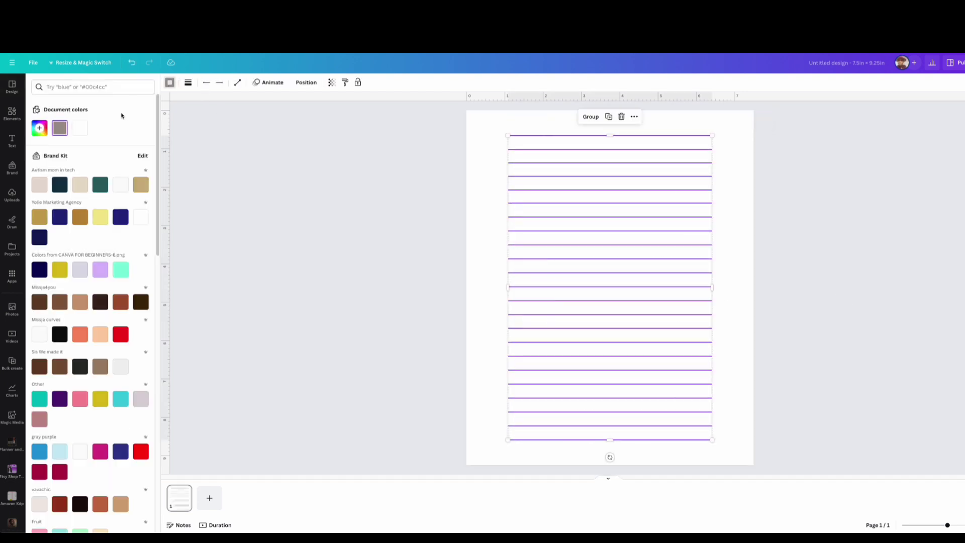
left_click(59, 334)
left_click(188, 82)
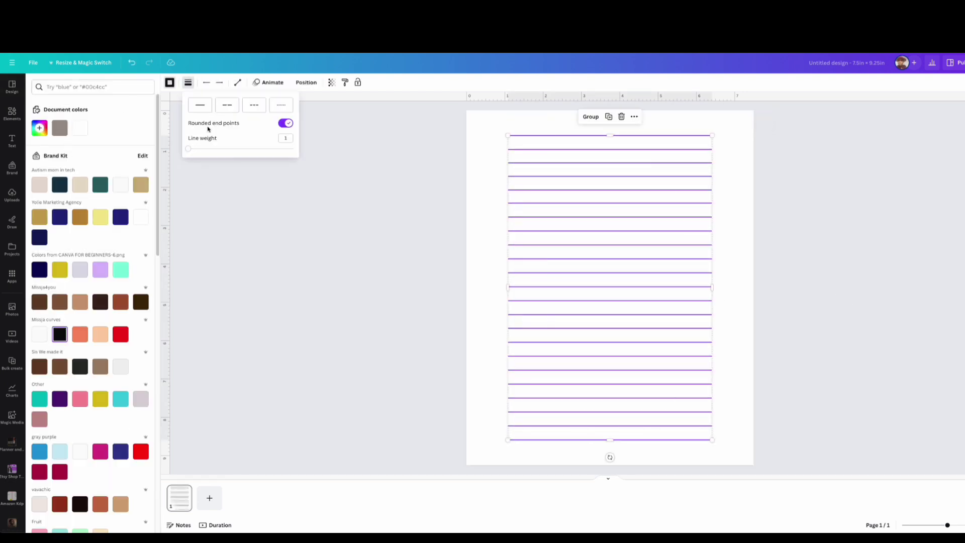
left_click(849, 226)
left_click_drag(495, 131, 712, 473)
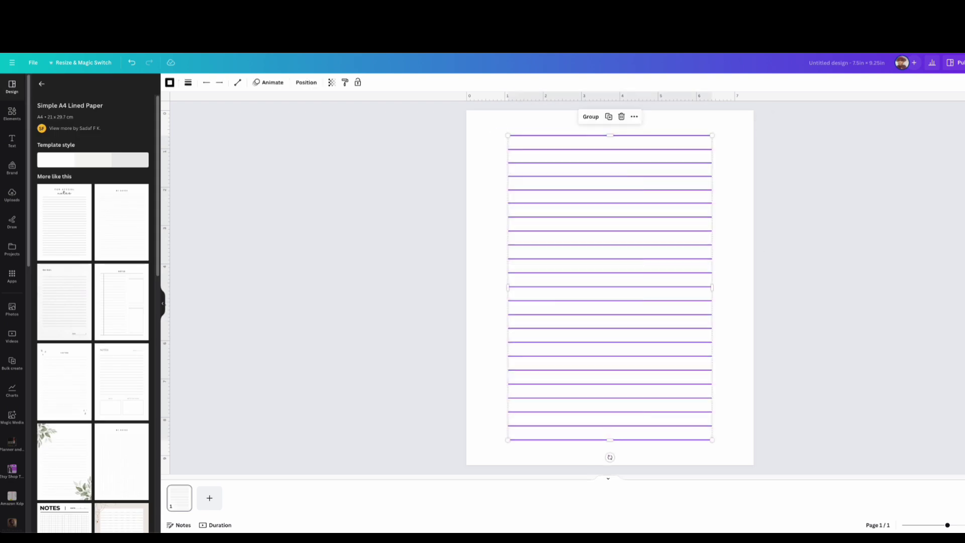
left_click(169, 82)
left_click(39, 128)
left_click(729, 237)
left_click(730, 236)
Duplicate the lined page, switch to the grid view and keep duplicating until there are 10 pages.
left_click(184, 492)
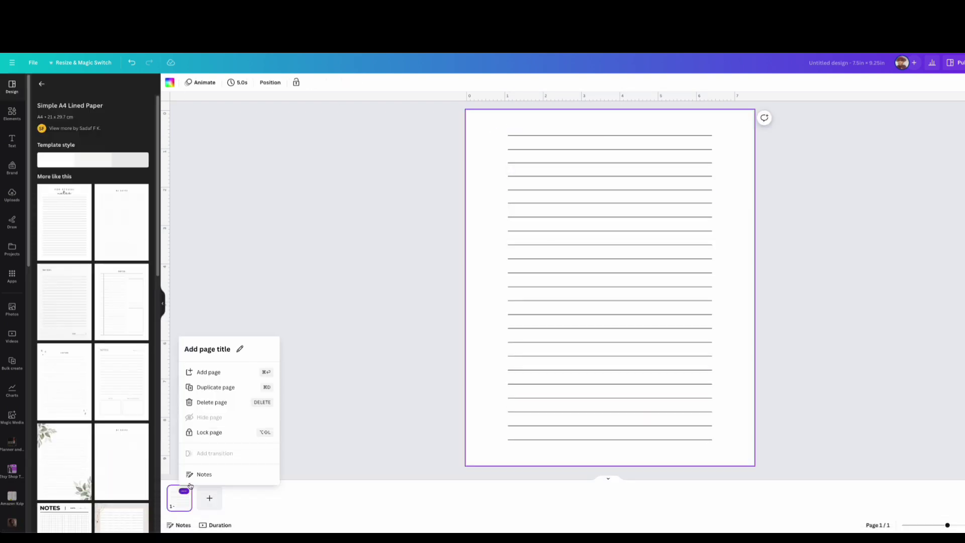
left_click(215, 402)
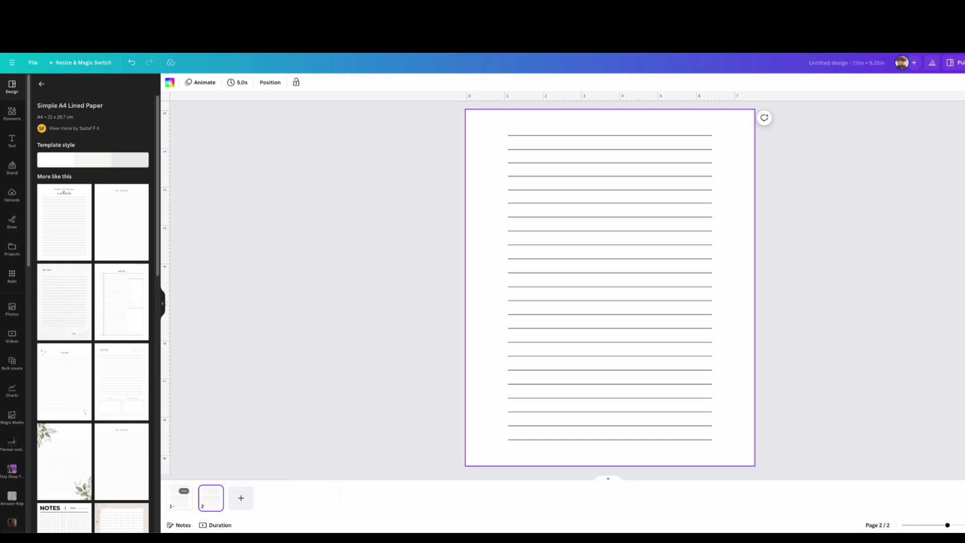
left_click(964, 525)
left_click(182, 107)
left_click(199, 168)
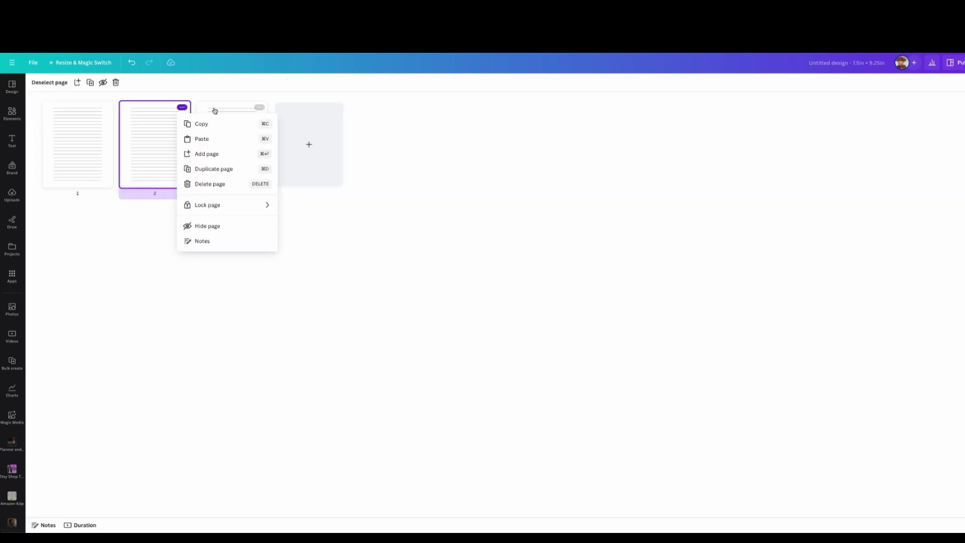
left_click(201, 169)
left_click(335, 107)
left_click(342, 168)
key("ctrl+d")
key("ctrl+d")
key("ctrl+d")
key("ctrl+d")
key("ctrl+d")
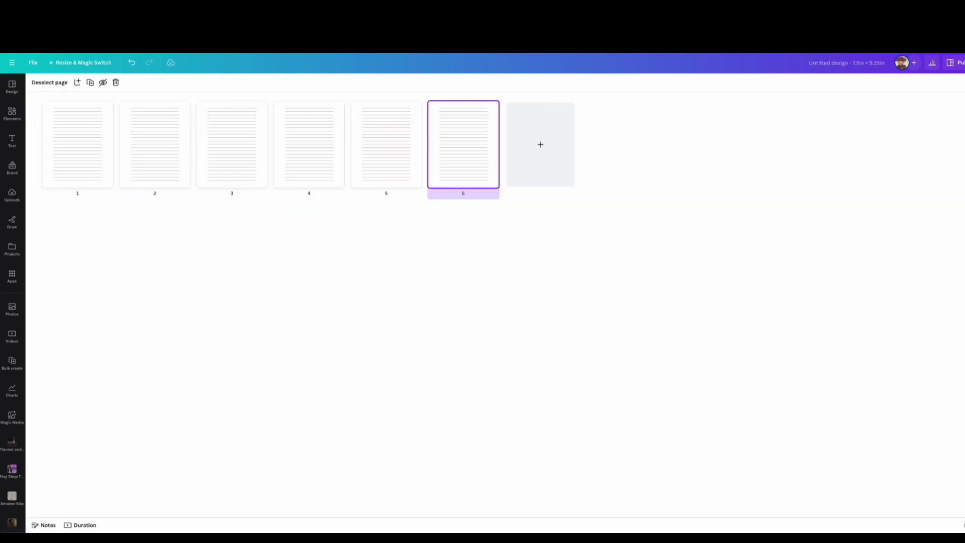
Select all 10 pages and duplicate the set repeatedly until the document has 120 lined pages.
left_click_drag(790, 214, 75, 123)
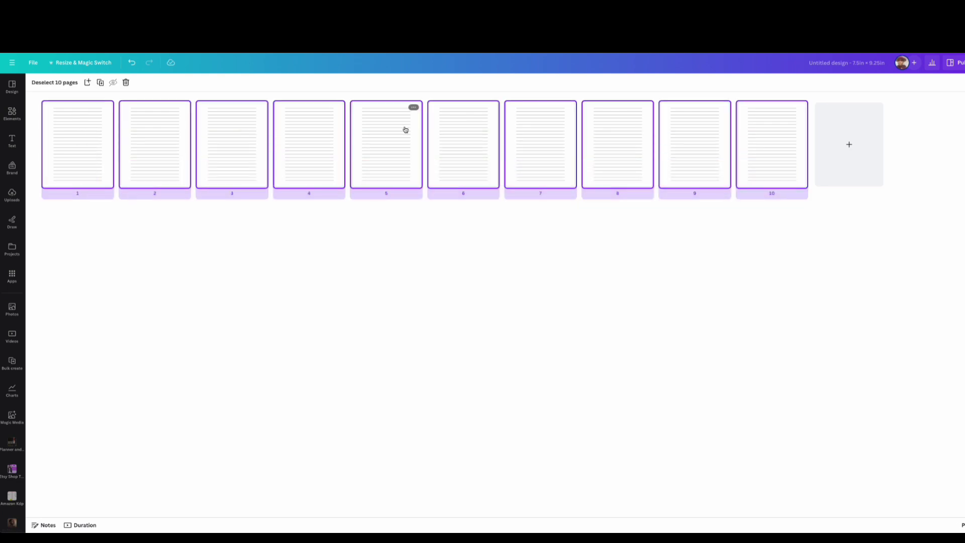
key("ctrl+d")
key("ctrl+d")
key("ctrl+d")
key("ctrl+d")
key("ctrl+d")
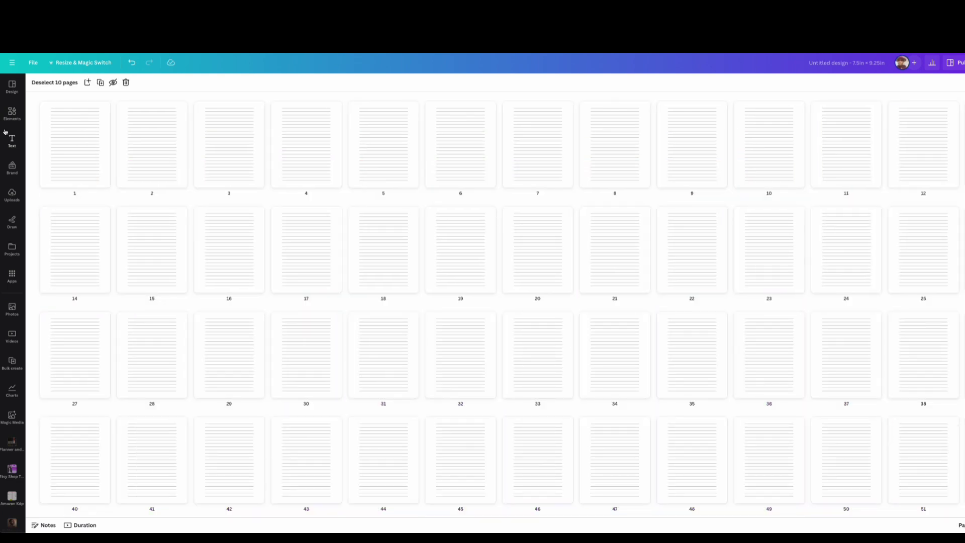
key("ctrl+d")
key("ctrl+d")
key("ctrl+d")
key("ctrl+d")
key("ctrl+d")
key("ctrl+d")
Return to page 1, show the pages in a scrolling view and insert a blank page before the first lined page.
scroll(832, 380, "up", 12)
double_click(84, 144)
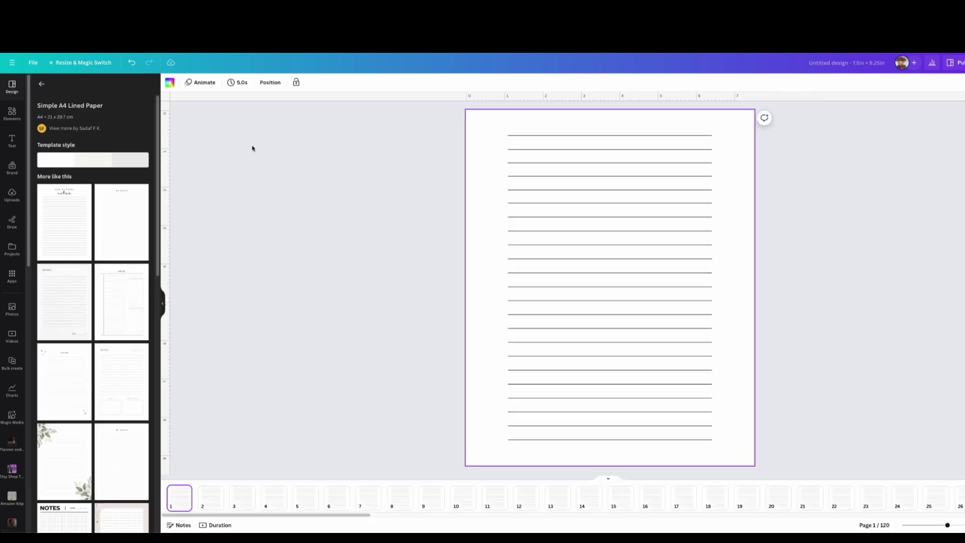
scroll(723, 130, "down", 2)
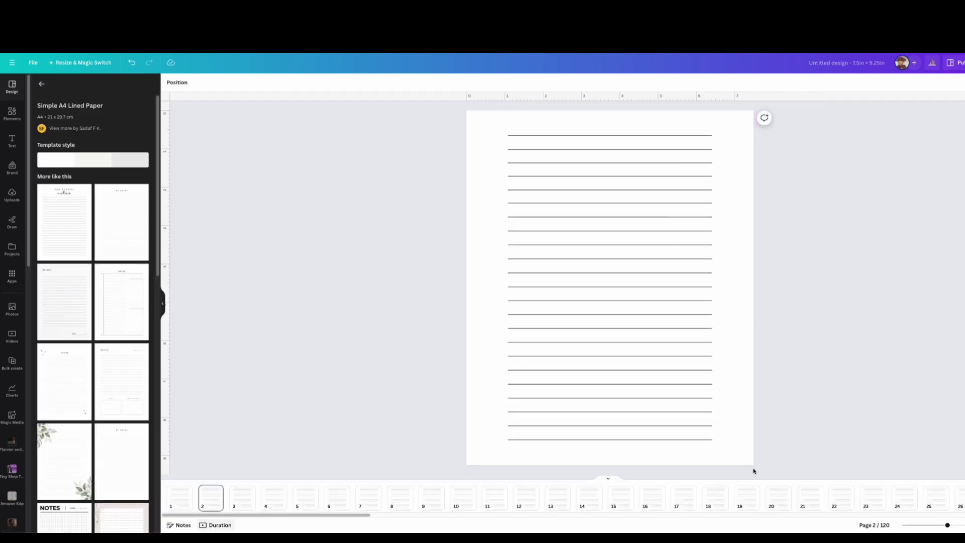
left_click(608, 479)
left_click(748, 115)
left_click(682, 115)
scroll(92, 255, "down", 10)
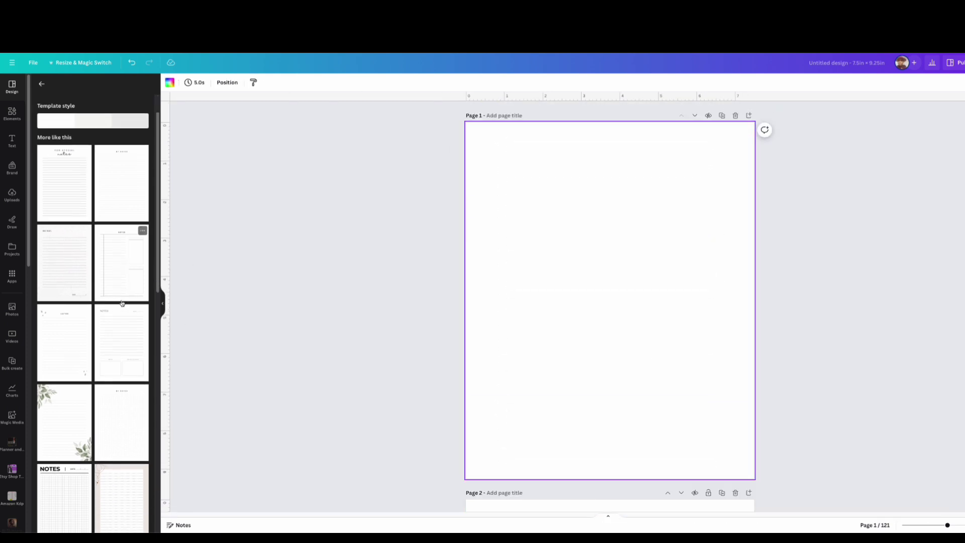
scroll(606, 321, "down", 3)
scroll(607, 321, "down", 3)
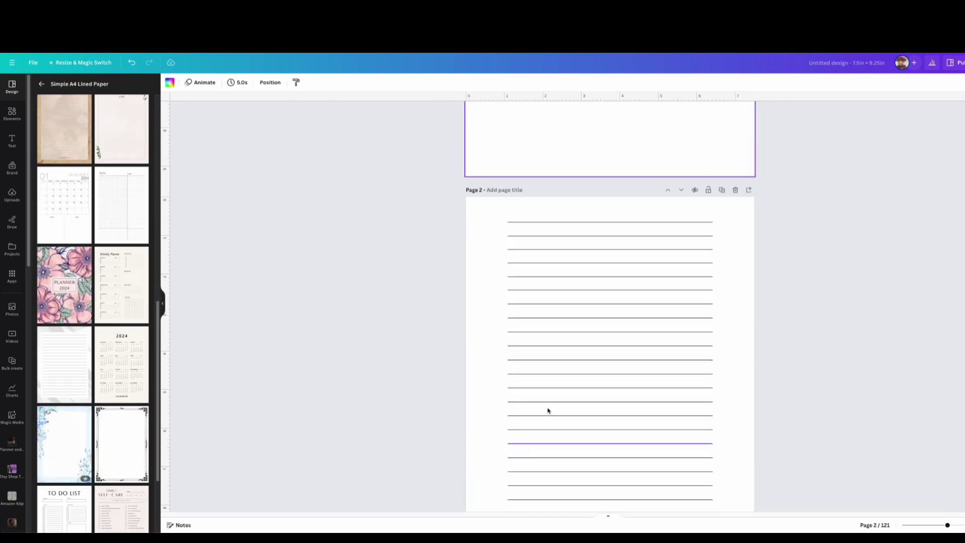
Add a horizontal line to the blank first page, lengthen it and centre it slightly above mid-page.
scroll(632, 203, "up", 6)
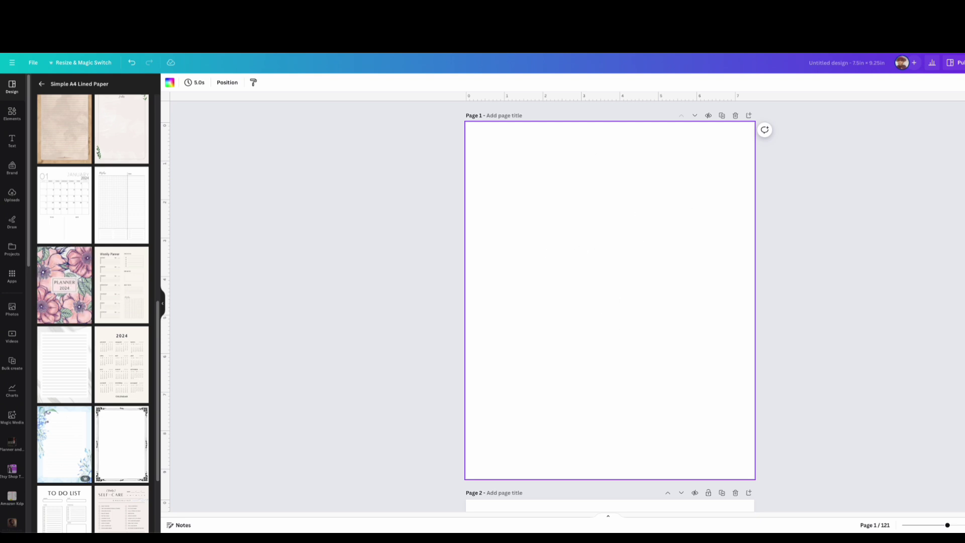
left_click(12, 140)
left_click(12, 113)
left_click(95, 194)
left_click(188, 81)
left_click(190, 147)
left_click_drag(563, 301, 509, 301)
left_click_drag(590, 318, 617, 291)
Duplicate the line and align the copy a short distance from the original as a second name line.
left_click(597, 231)
left_click_drag(689, 195, 611, 288)
left_click_drag(622, 268, 623, 309)
left_click(389, 235)
Add a subheading text reading "This Composition notebook belongs to" on the first page.
left_click(13, 142)
left_click(75, 169)
type("This Composiion")
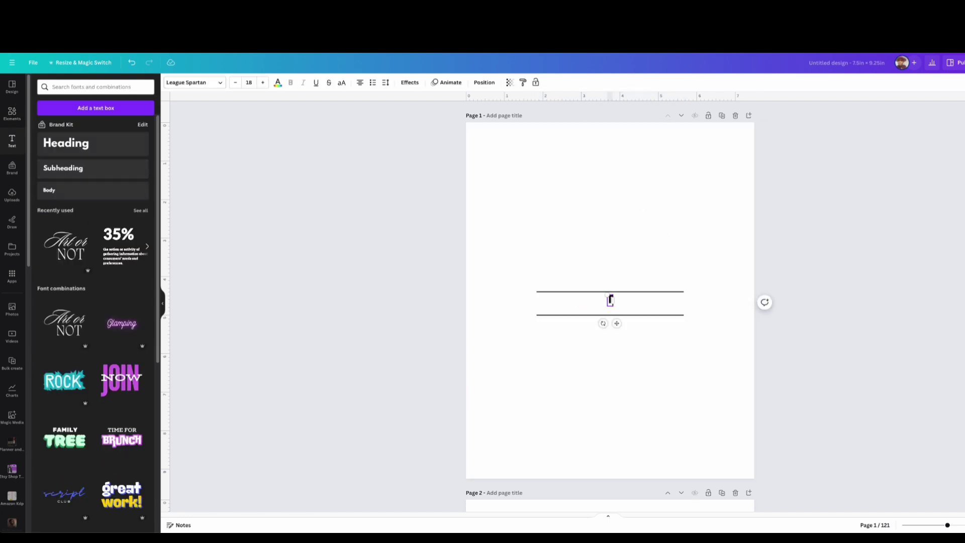
key("BackSpace")
key("BackSpace")
key("BackSpace")
type("tion notebook belongs to")
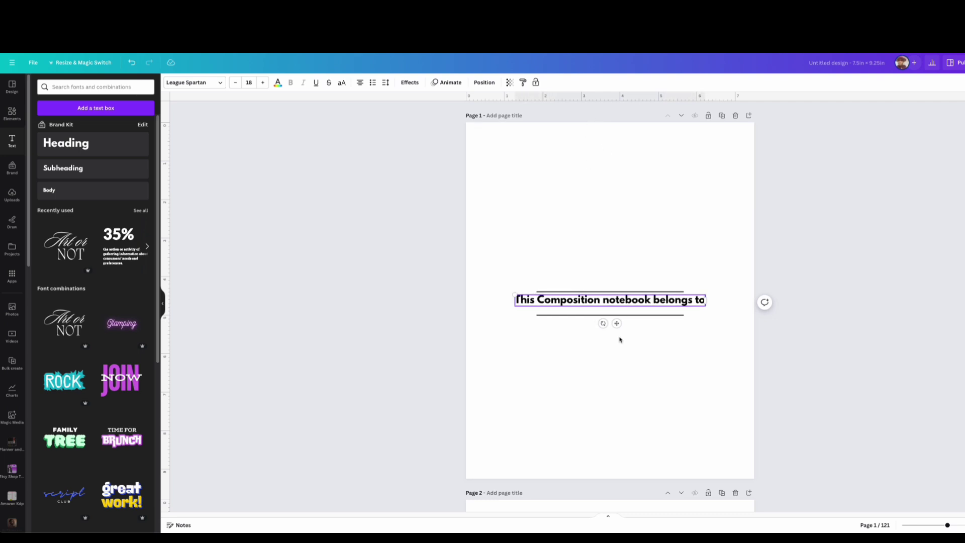
Make the ownership text uppercase, fit it on one line and centre it above the two name lines.
left_click_drag(617, 323, 617, 274)
key("ctrl+shift+k")
left_click_drag(496, 247, 529, 248)
left_click(653, 186)
left_click_drag(633, 254, 618, 258)
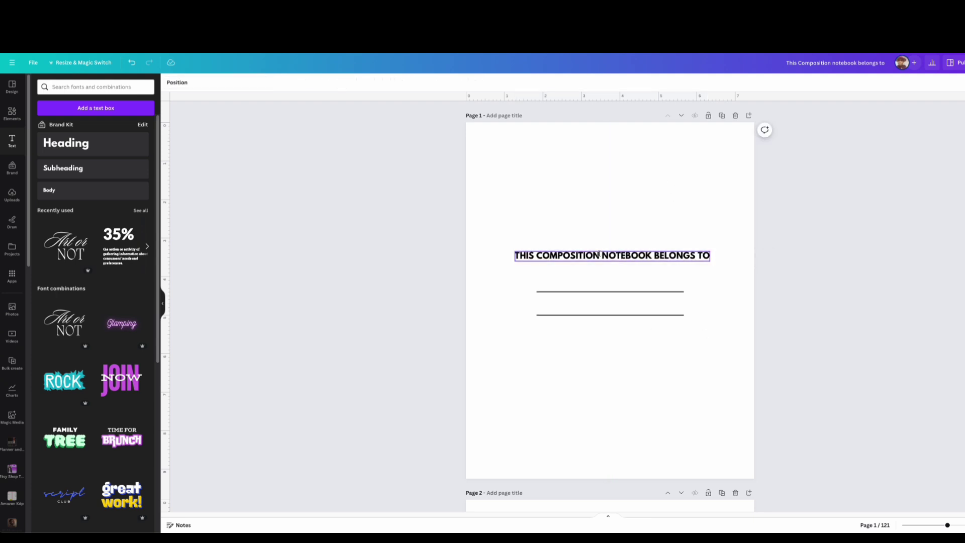
left_click(655, 387)
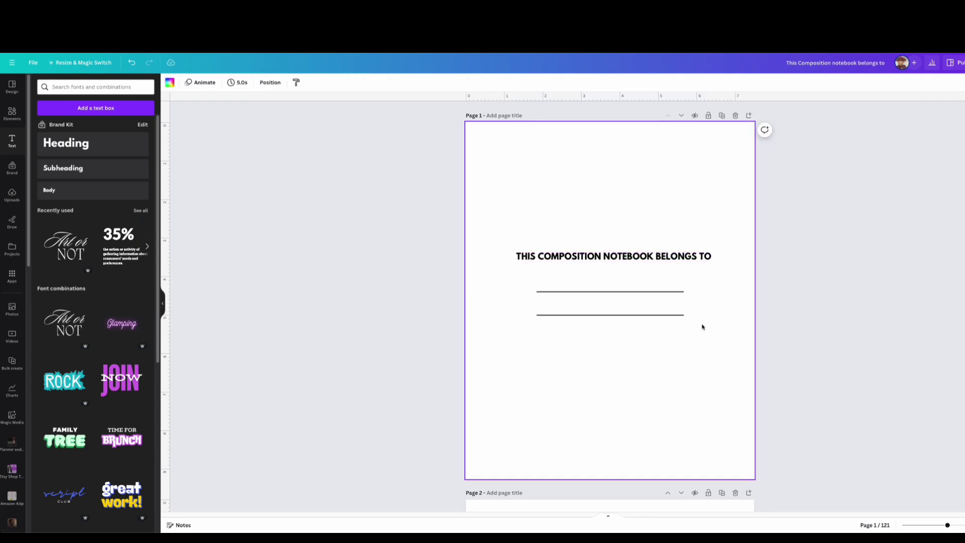
left_click(858, 141)
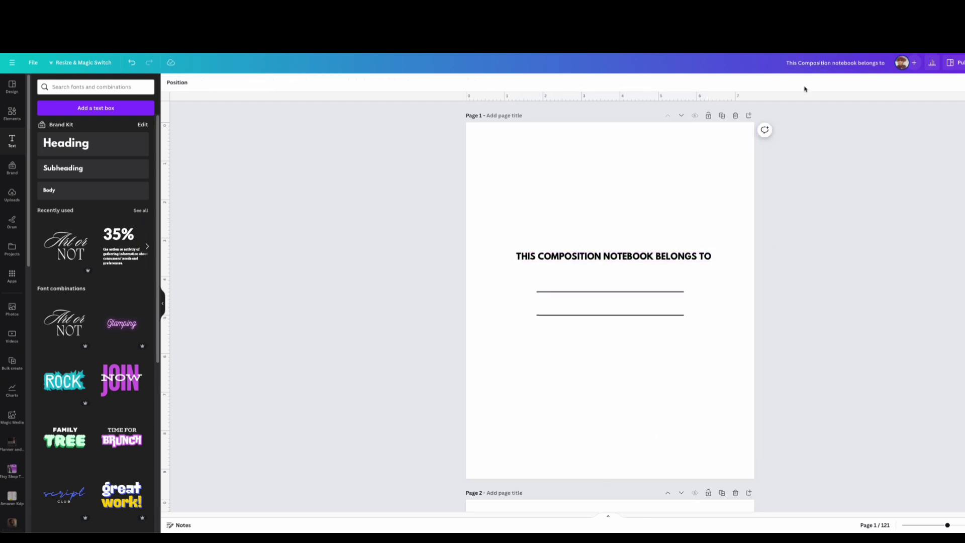
scroll(475, 398, "down", 20)
left_click(962, 525)
scroll(710, 364, "down", 12)
scroll(833, 345, "up", 9)
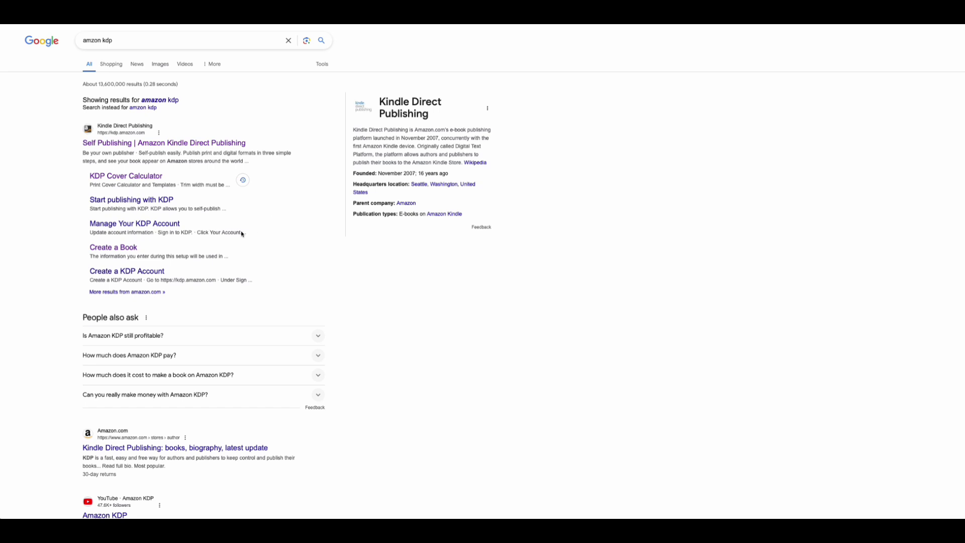
Open Amazon Kindle Direct Publishing from the search results and start a new paperback, ready to enter its book title.
left_click(143, 145)
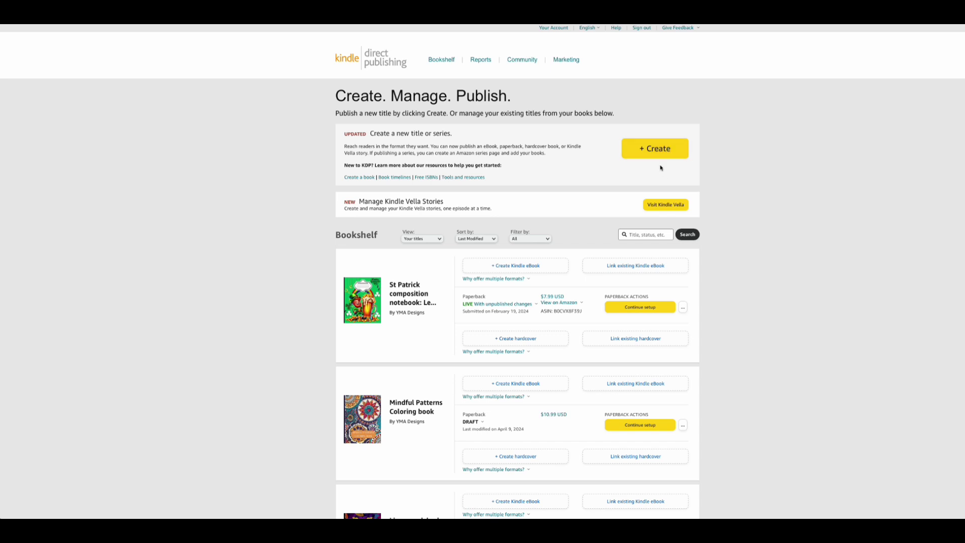
left_click(661, 149)
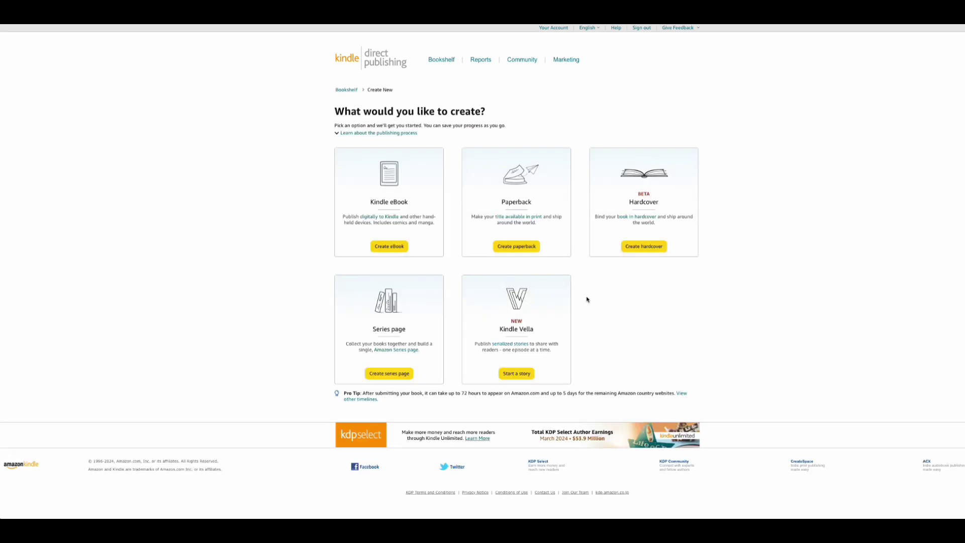
left_click(518, 247)
left_click(518, 224)
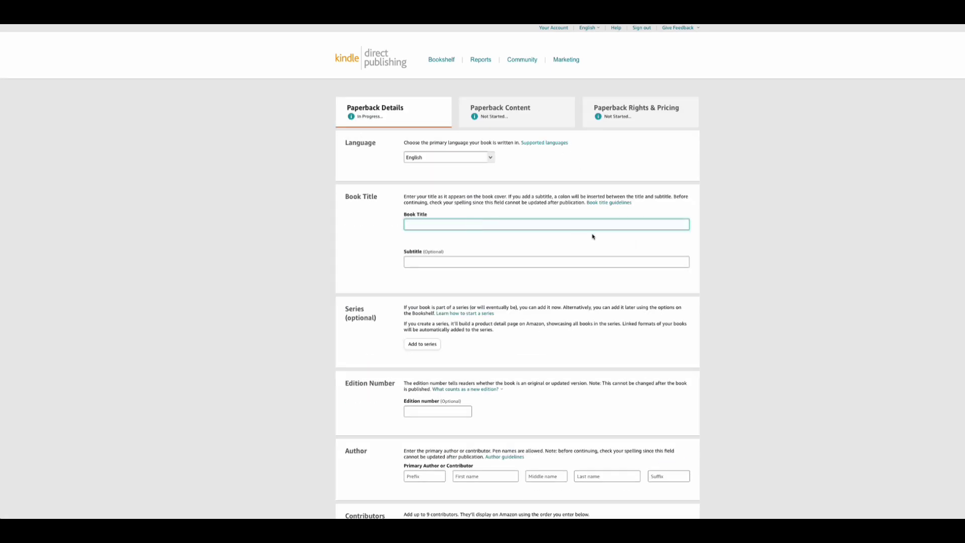
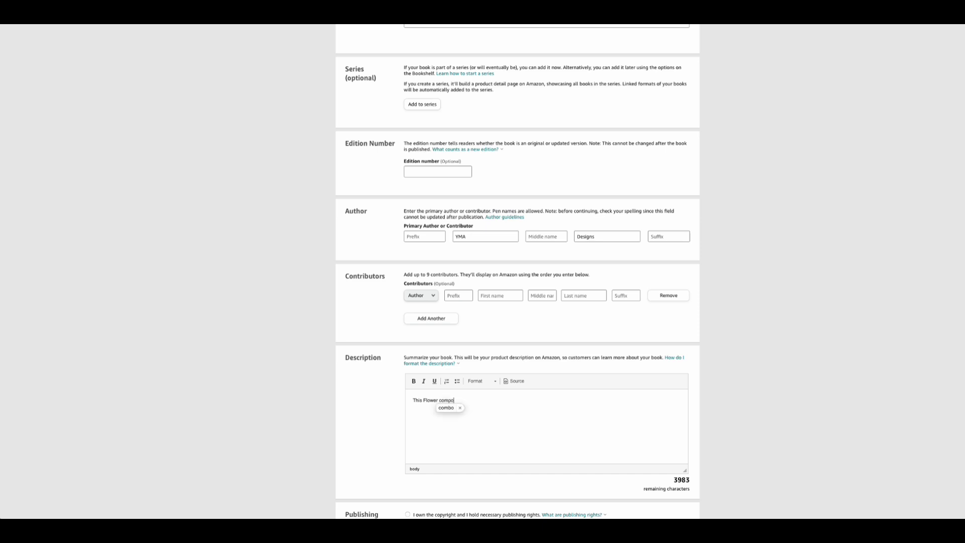
Complete the book description as "This Flower composition notebook is perfect for mothers day, it is a cute flower design notebook for writing, journaling, note taking.".
type("rfect for mothers day")
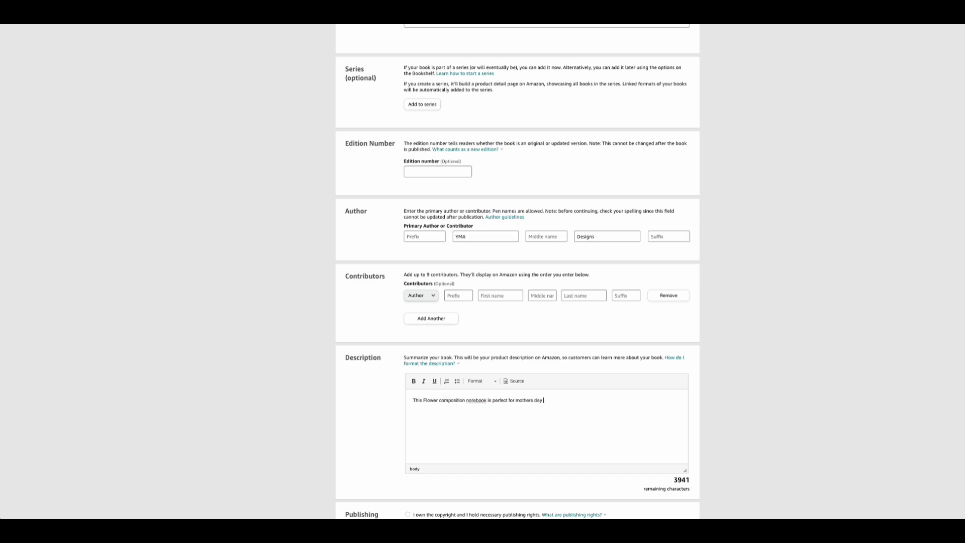
type(", it is a cute flower design notebook for writing, journaling, note taking.")
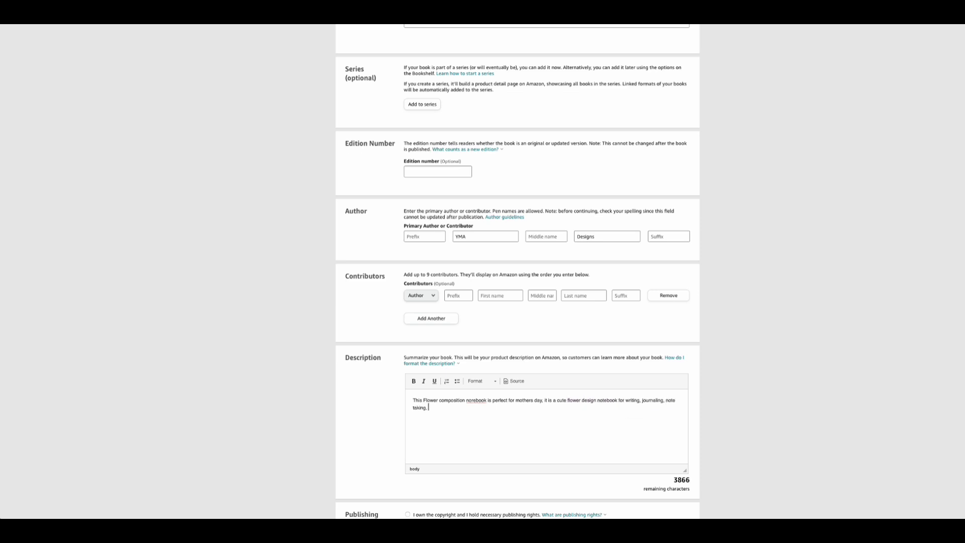
Add a description line reading "includes 7.5 x9.25 120 wide ruled pages" and correct the misspelled word "notebook" in the first sentence.
key("Return")
type("includes")
right_click(476, 400)
left_click(480, 302)
type("7.5 x9.25 120 wide ruled pages")
key("Return")
Declare ownership of the copyright and publishing rights, and answer No to sexually explicit images or title.
scroll(543, 324, "down", 1)
scroll(542, 325, "down", 4)
left_click(408, 333)
left_click(409, 415)
scroll(460, 452, "down", 1)
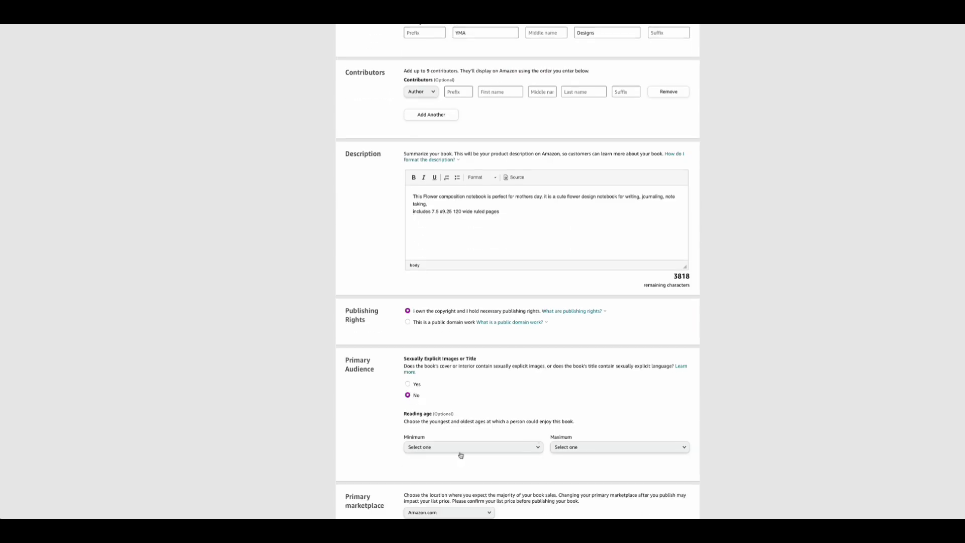
Set the book's reading age to a minimum of 8 and a maximum of 18+.
left_click(461, 448)
left_click(414, 351)
left_click(563, 447)
left_click(564, 447)
Classify the book as a low-content book.
scroll(749, 437, "down", 10)
left_click(415, 176)
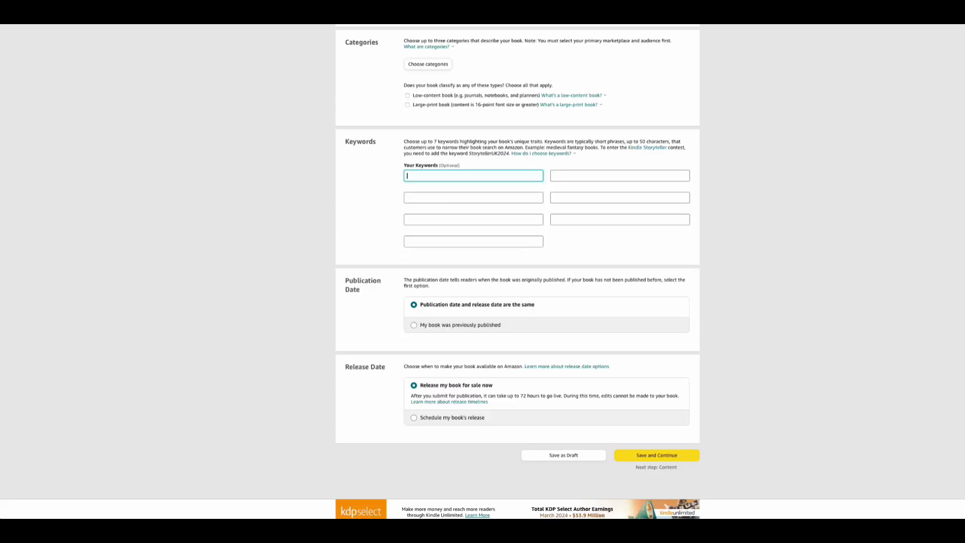
scroll(410, 151, "up", 1)
scroll(407, 119, "up", 2)
left_click(407, 235)
Choose the Self-Help category for the book and select its Journal Writing and Motivational placements.
left_click(425, 204)
left_click(387, 265)
scroll(387, 402, "down", 4)
left_click(383, 465)
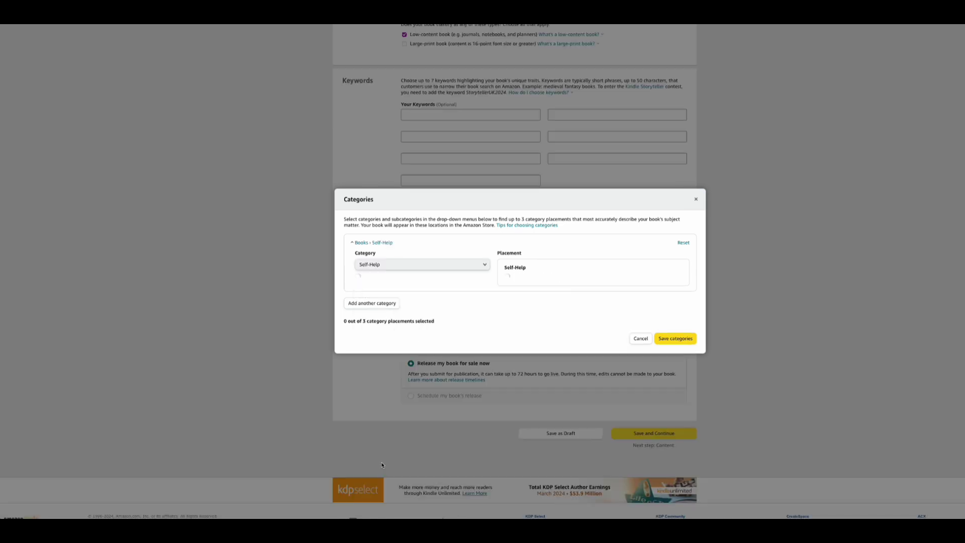
left_click(601, 289)
left_click(601, 318)
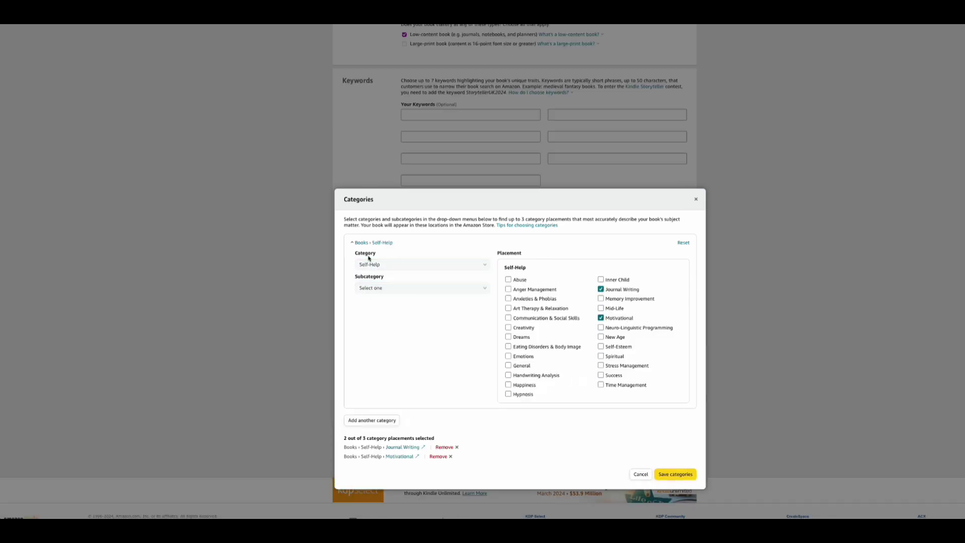
left_click(371, 421)
left_click(422, 279)
left_click(388, 142)
left_click(445, 304)
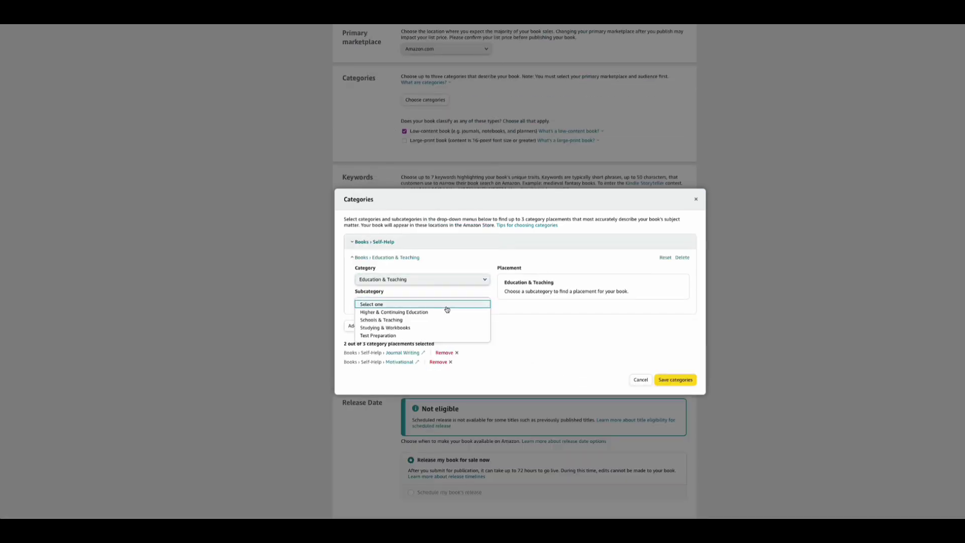
left_click(392, 320)
left_click(392, 328)
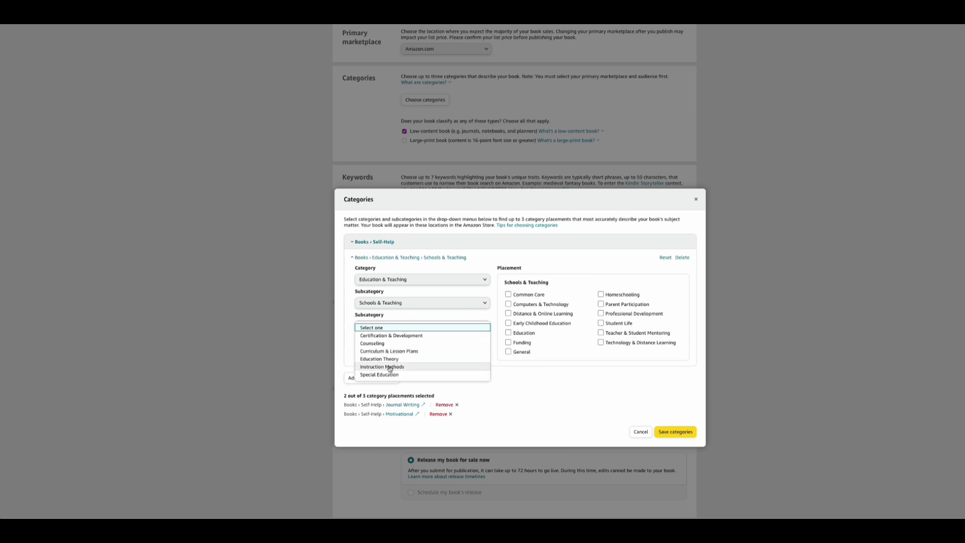
left_click(387, 382)
left_click(402, 294)
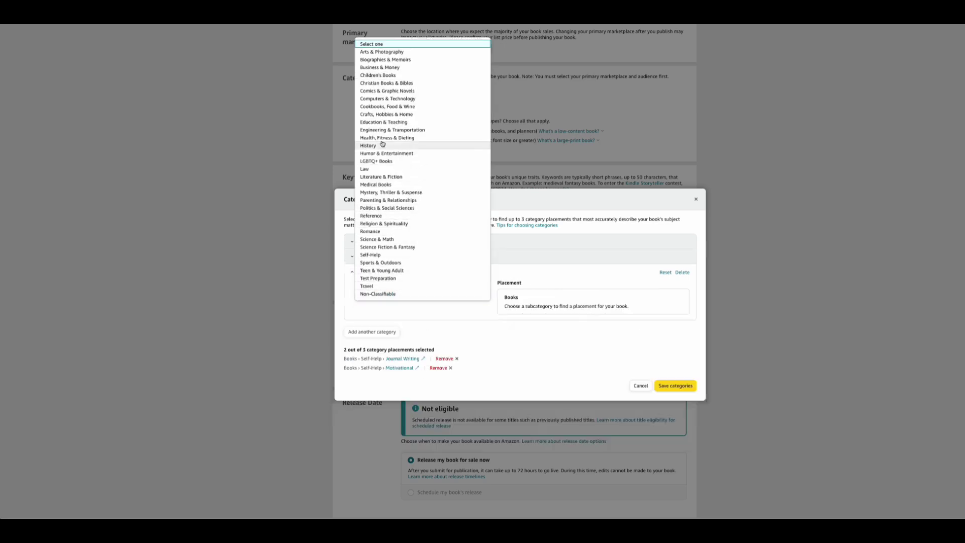
left_click(383, 309)
left_click(397, 257)
left_click(682, 257)
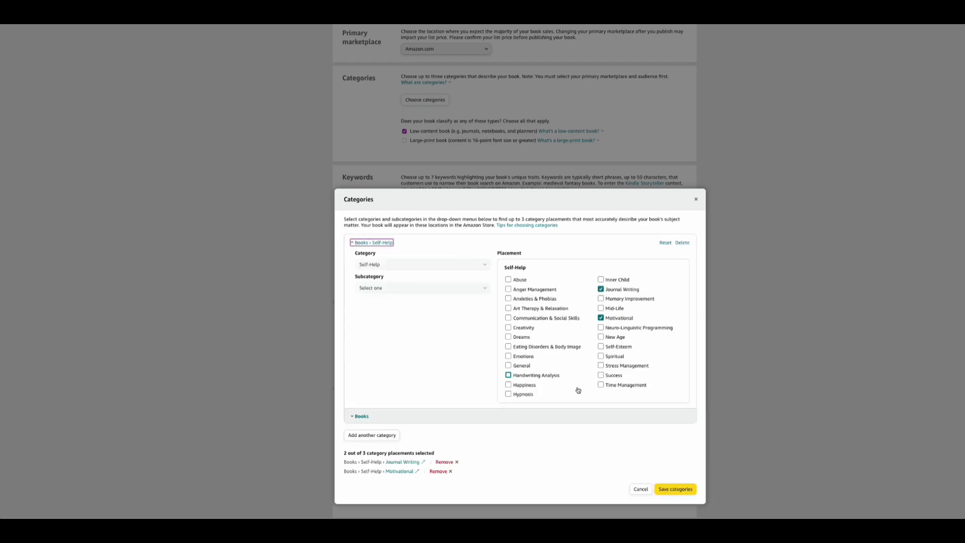
Add Creativity as the third Self-Help placement and save the categories.
left_click(508, 327)
left_click(679, 497)
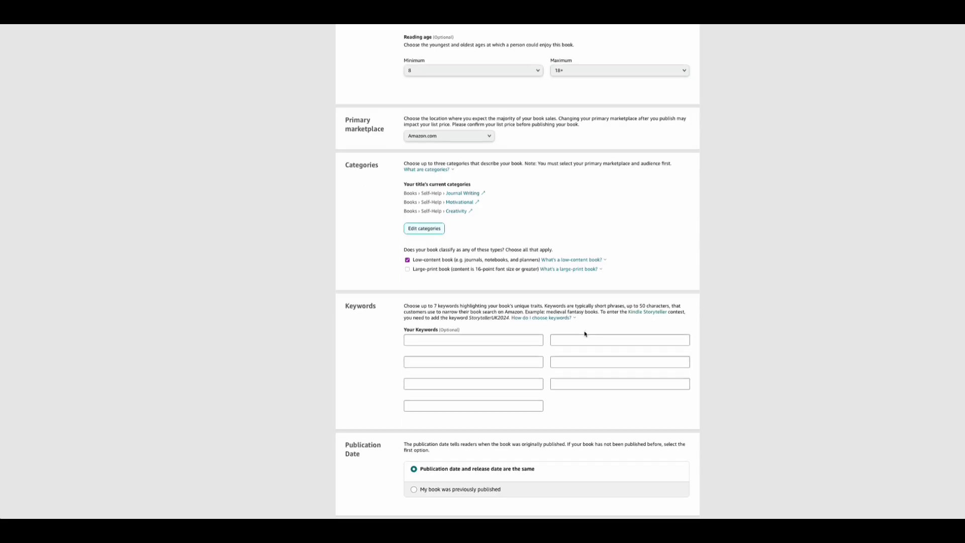
Enter "composition notebook" and "flower composition notebook" as the first two keywords.
left_click(482, 338)
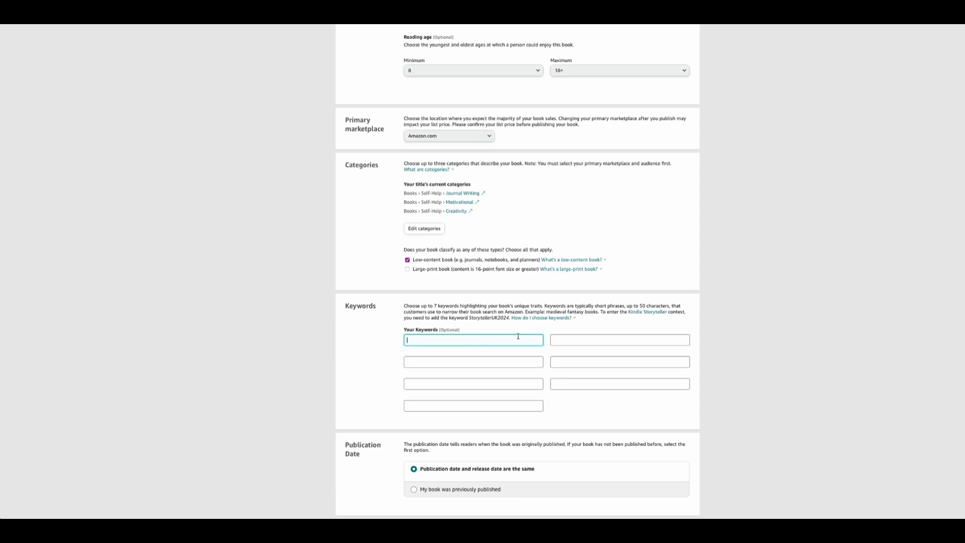
type("composition notebook")
key("Tab")
type("flower compo")
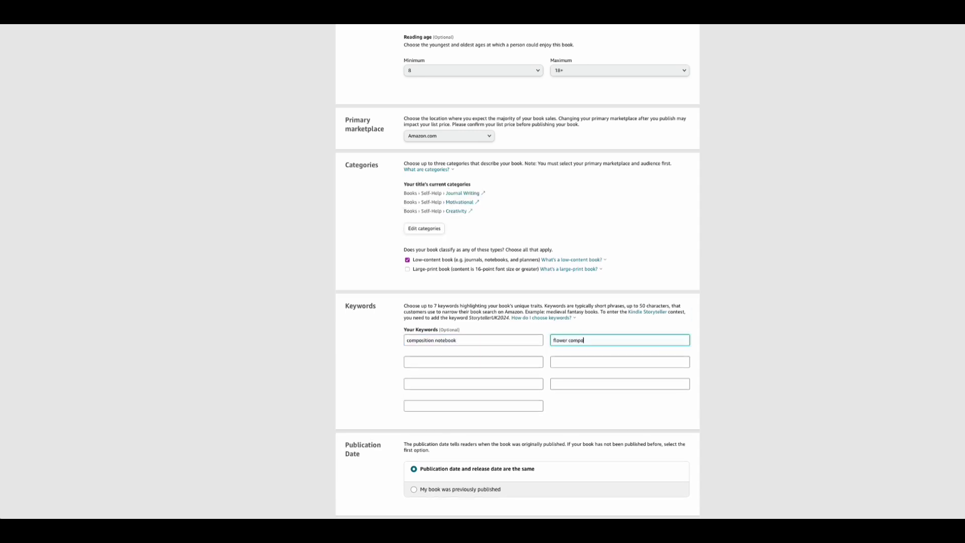
type("sition notebook")
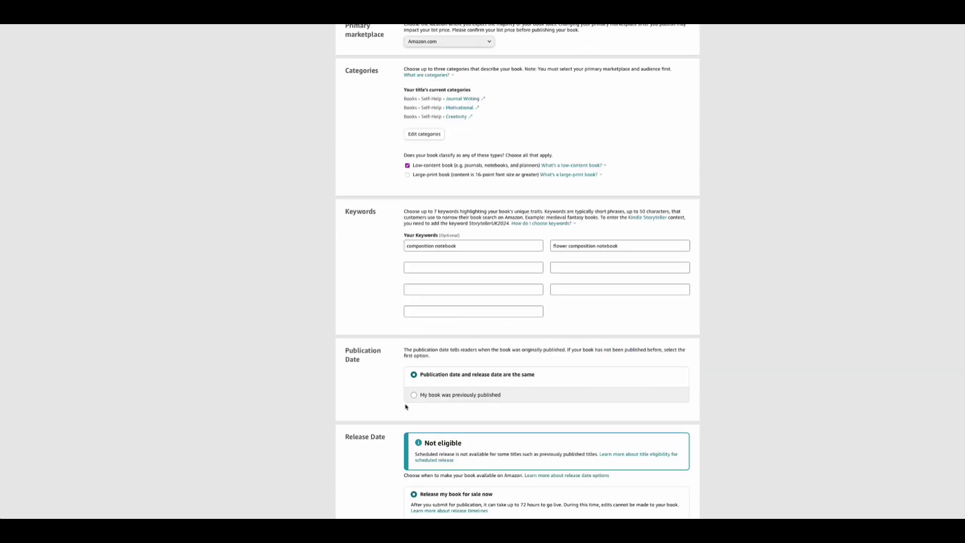
Enter "composition notebook for adults" and "journal for adults" as the third and fourth keywords.
left_click(428, 267)
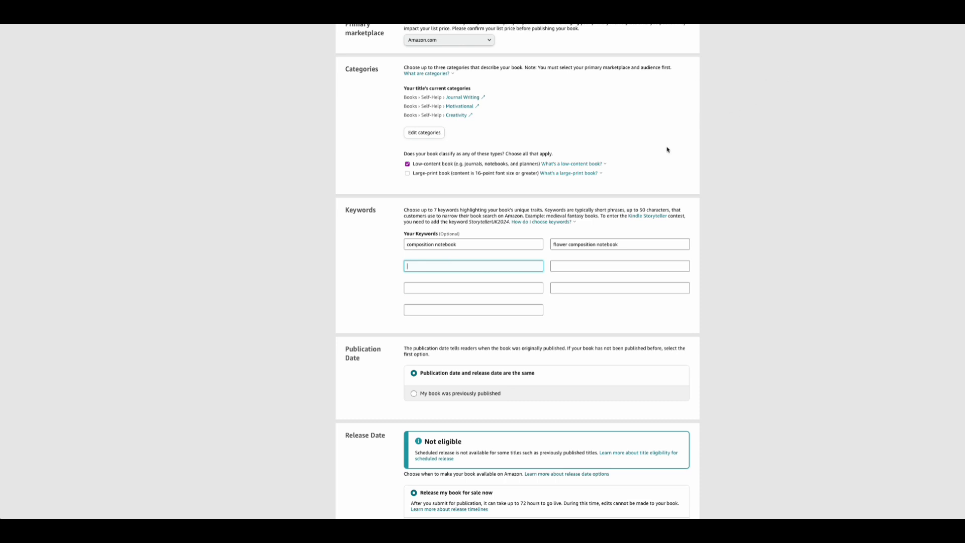
type("composition n")
type("oreb")
key("BackSpace")
key("BackSpace")
key("BackSpace")
type("tebook for ad")
key("Tab")
type("journal for adults")
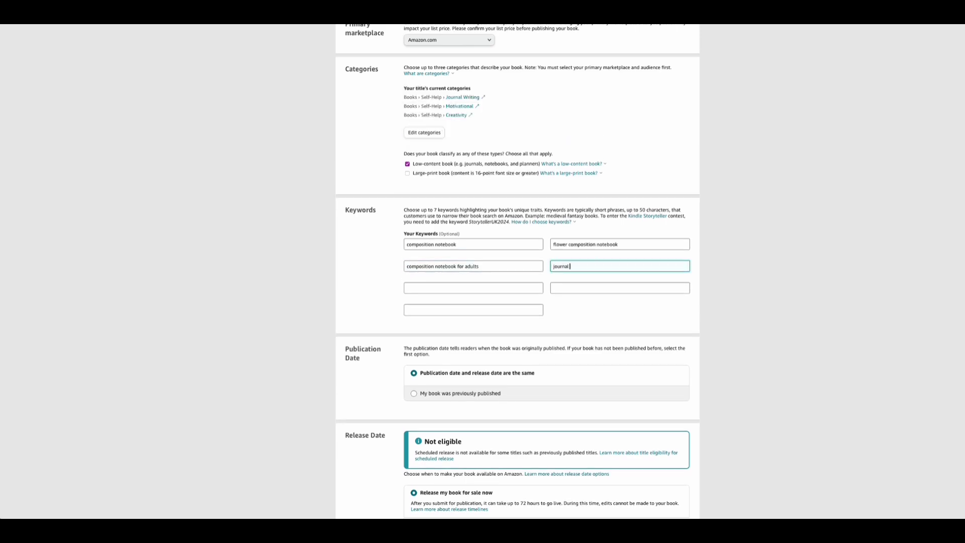
Enter "writing journal for kids" as the fifth keyword and "wide ruled composition notebook" as the seventh.
scroll(506, 228, "down", 2)
left_click(506, 227)
type("writing journal for kids")
left_click(503, 247)
type("wide ruled composition notebook")
Enter "Mother's Day composition notebook" as the remaining keyword, then save the paperback details and continue to the content page.
left_click(620, 225)
type("mothers")
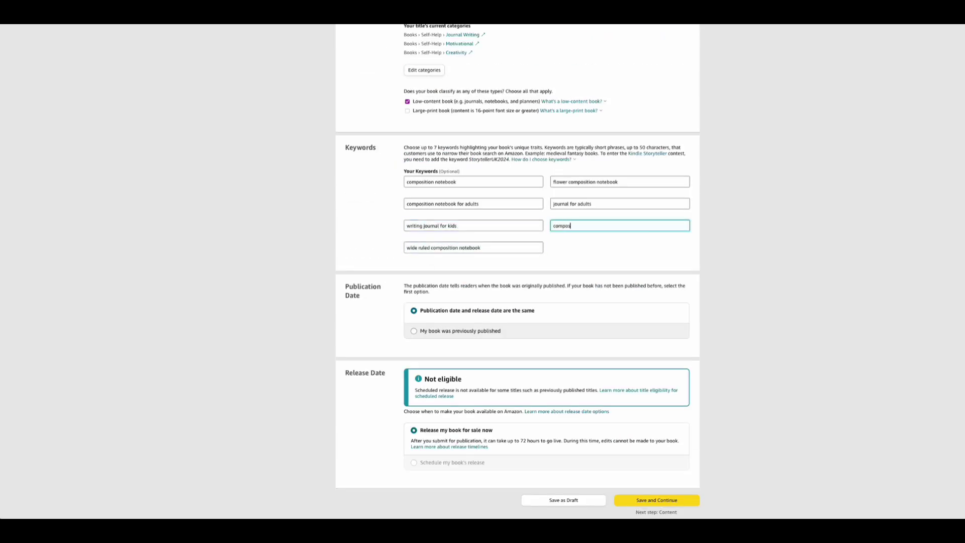
key("BackSpace")
key("BackSpace")
key("BackSpace")
key("BackSpace")
key("BackSpace")
key("BackSpace")
key("BackSpace")
type("Mother's Day composition notebook")
left_click(628, 261)
left_click(673, 504)
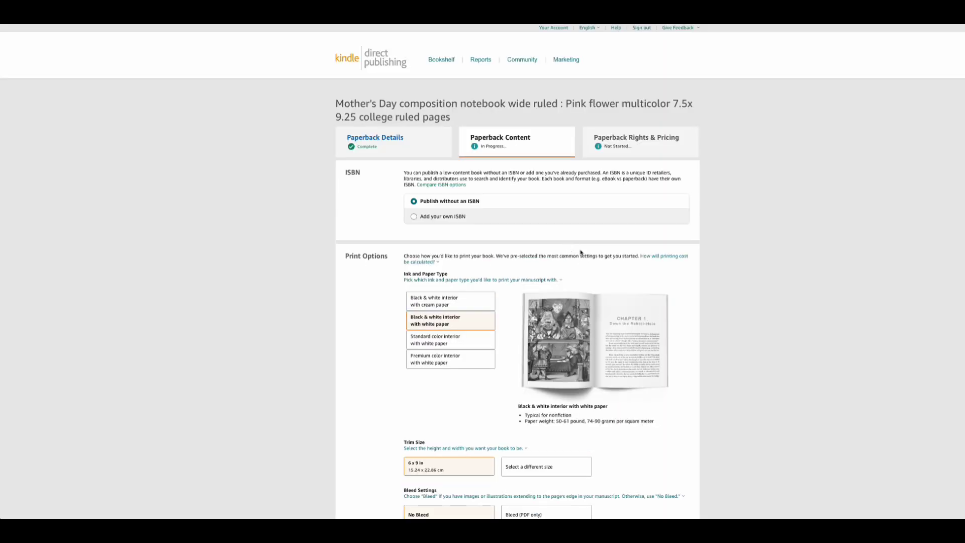
Set the paperback's trim size to 7.5 x 9.25 in and its cover finish to Glossy.
scroll(580, 251, "down", 2)
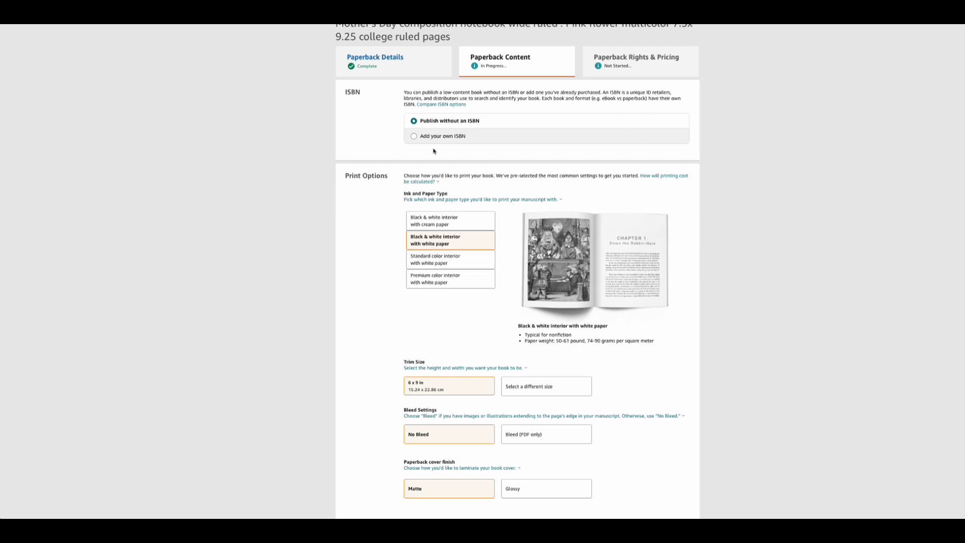
scroll(439, 364, "down", 1)
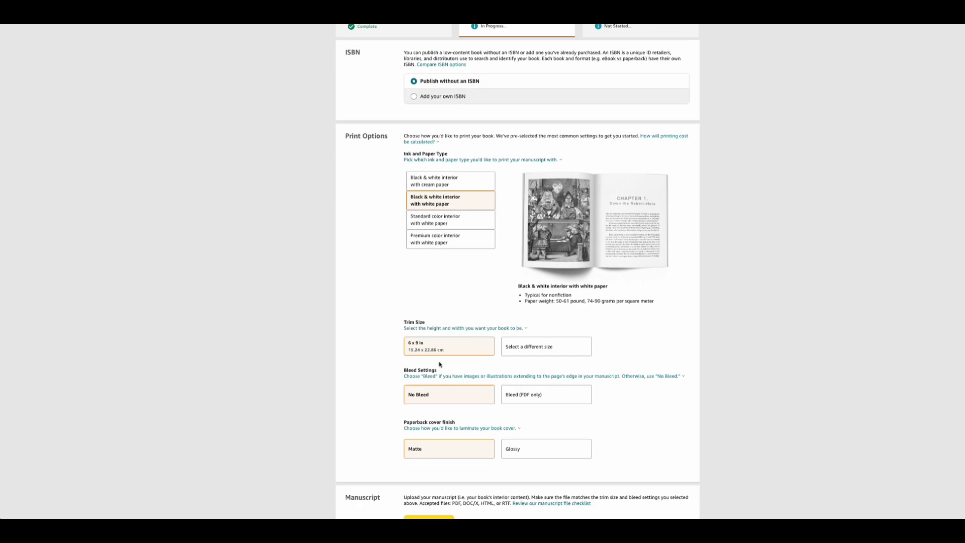
left_click(538, 345)
left_click(605, 246)
scroll(640, 407, "down", 1)
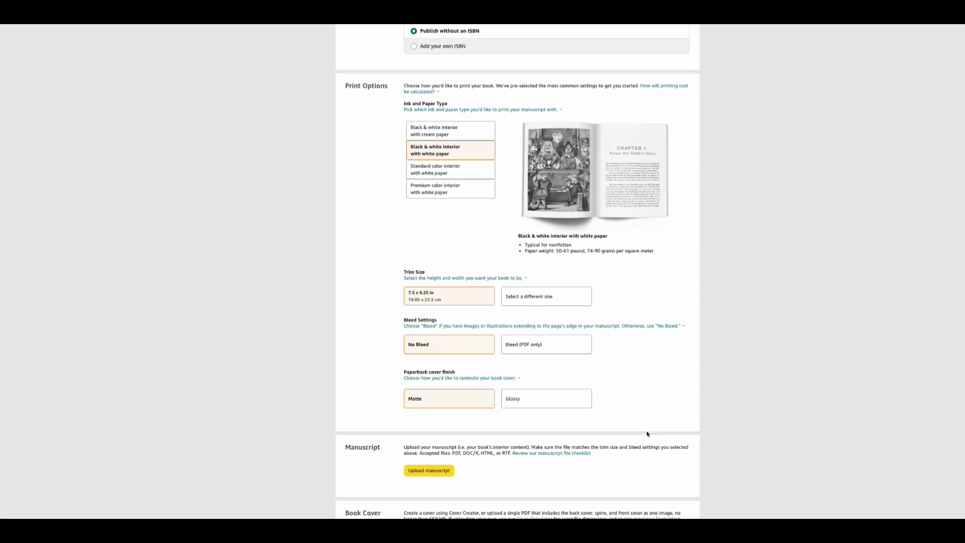
scroll(603, 397, "down", 2)
left_click(517, 322)
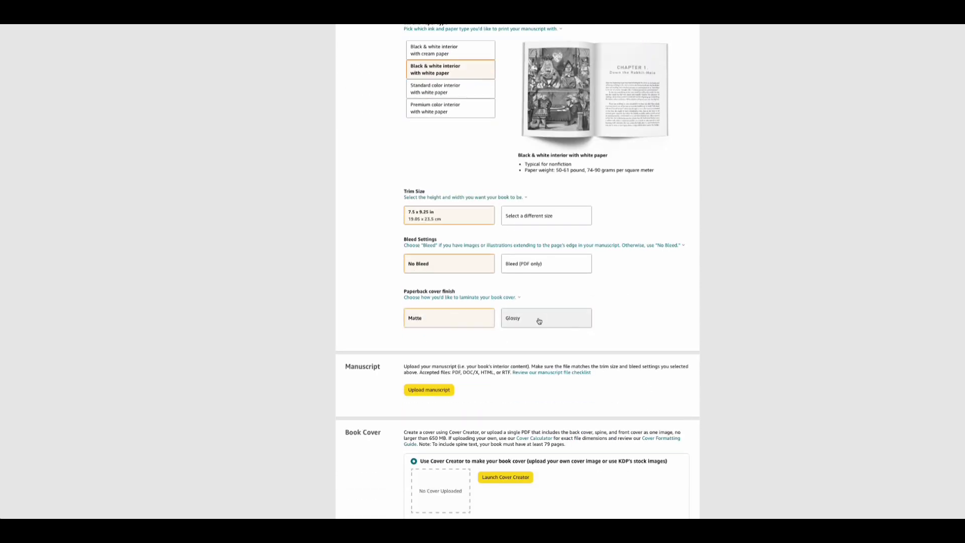
Upload "This Composition notebook belongs to.pdf" as the manuscript and upload an existing print-ready PDF as the book cover.
scroll(598, 287, "down", 2)
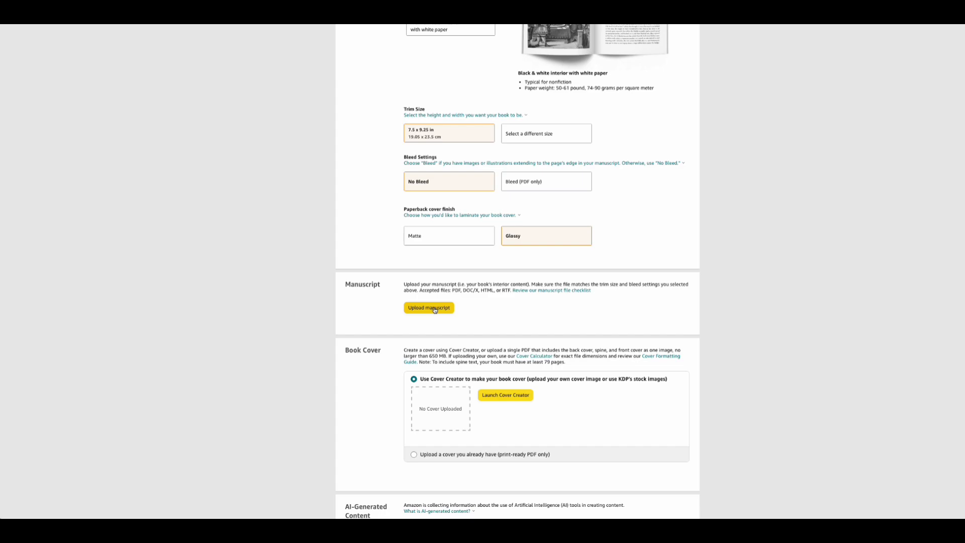
left_click(434, 308)
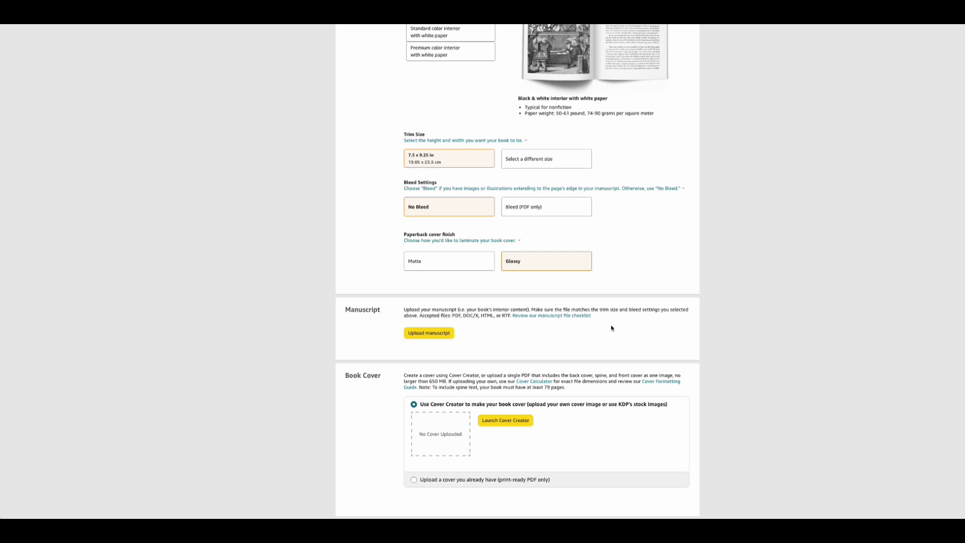
left_click(414, 475)
left_click(502, 432)
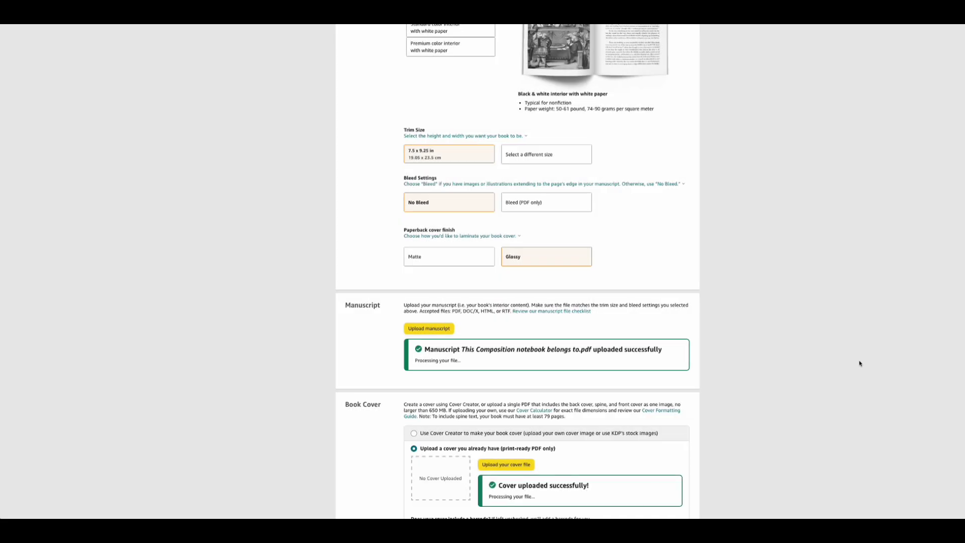
Declare that AI tools were used in creating the book, with AI-generated texts set to None.
scroll(687, 401, "down", 4)
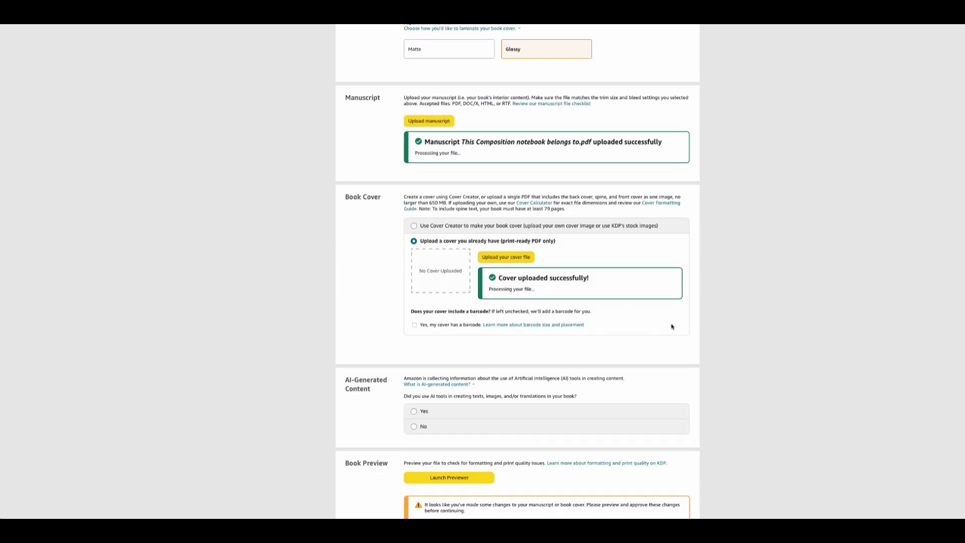
scroll(679, 322, "down", 1)
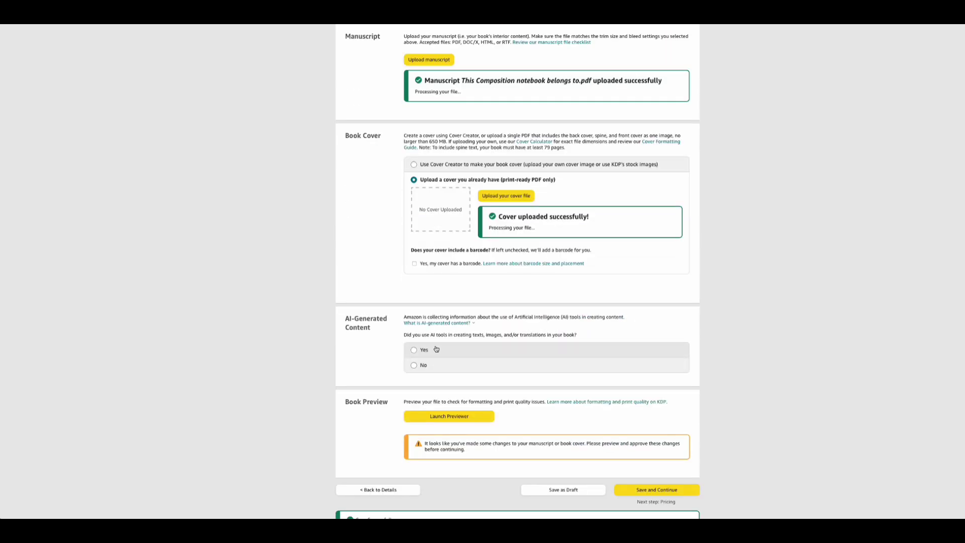
left_click(436, 350)
left_click(528, 351)
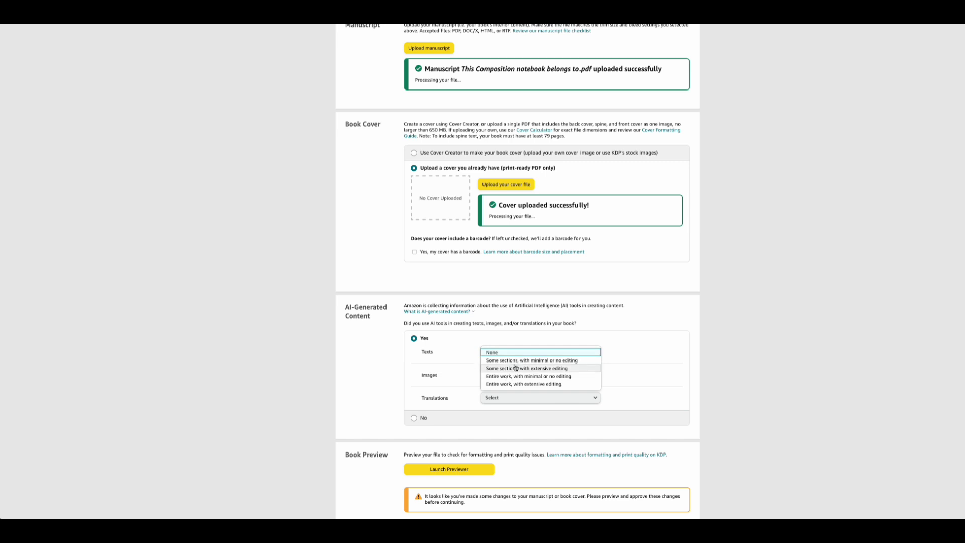
left_click(515, 360)
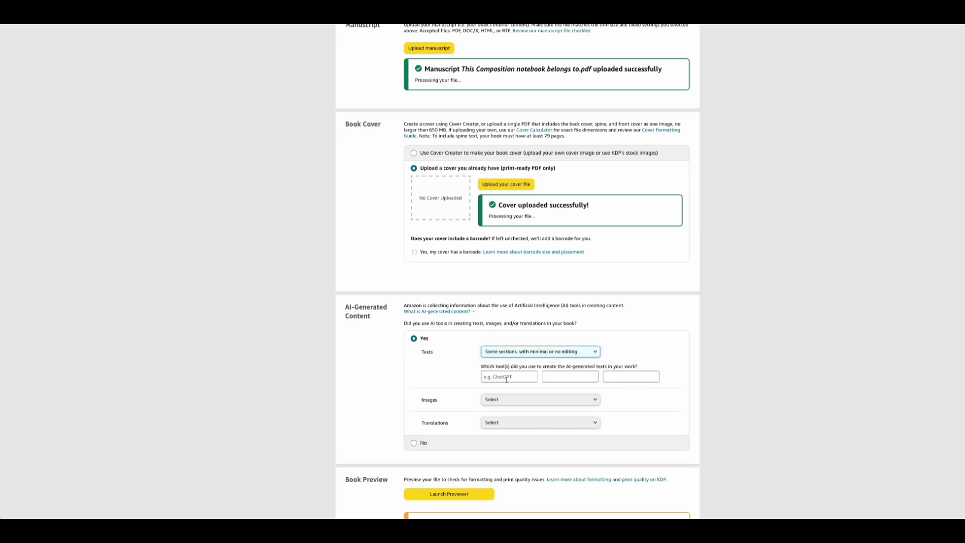
left_click(523, 353)
left_click(582, 357)
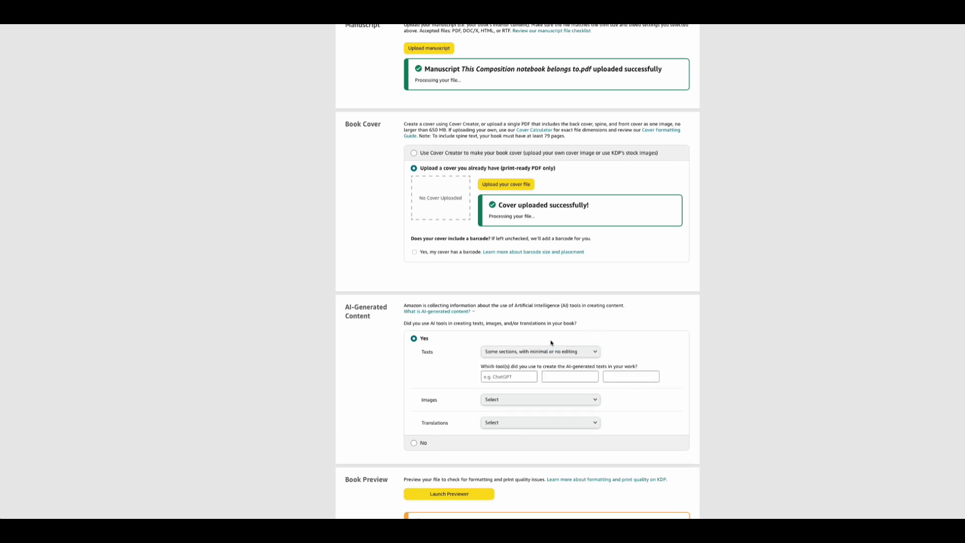
left_click(519, 351)
left_click(508, 353)
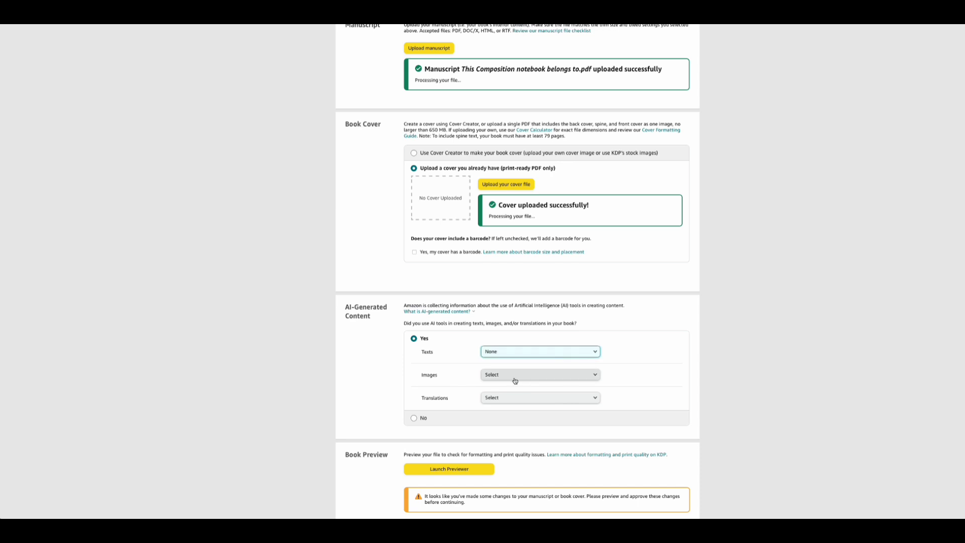
Declare one or a few AI-generated images made with "chatgpt", and set AI-generated translations to None.
left_click(518, 376)
left_click(513, 384)
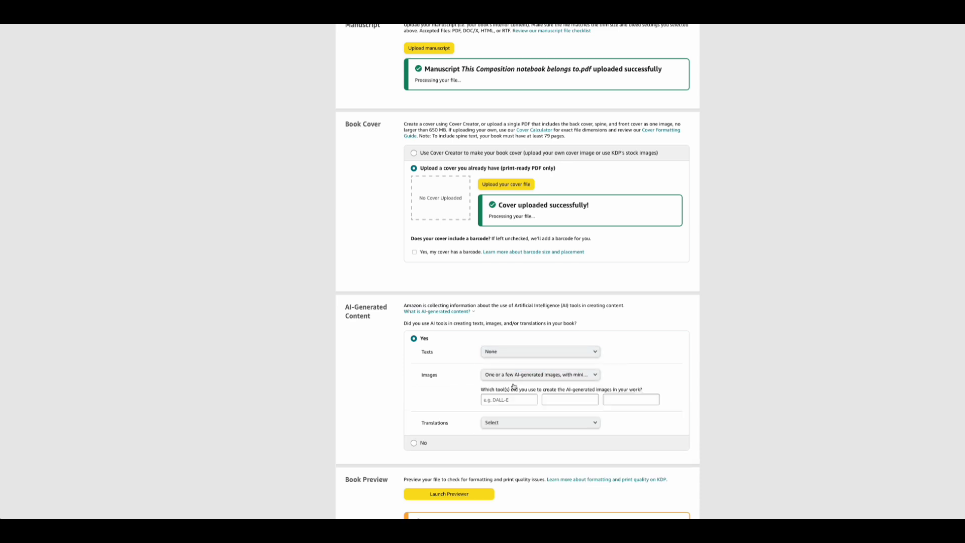
left_click(491, 399)
type("chatgpt")
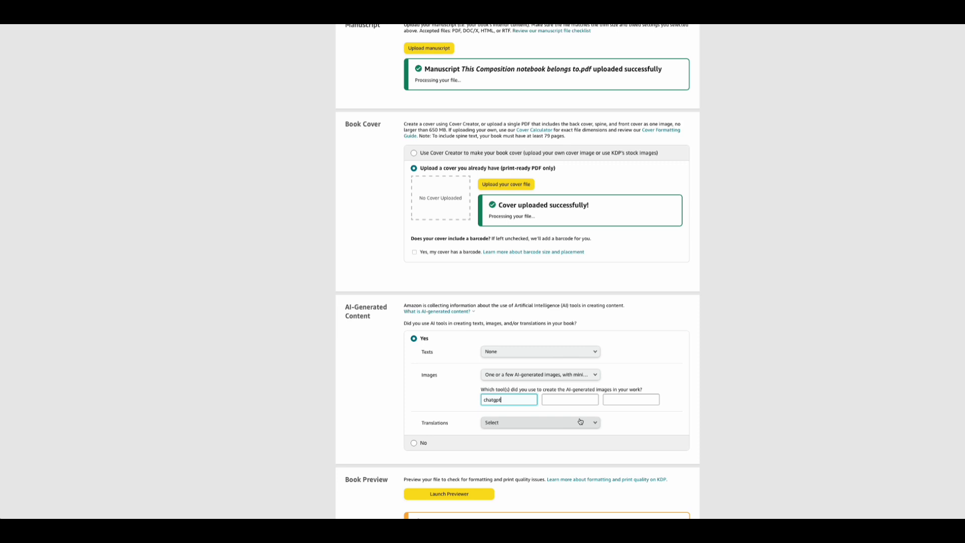
left_click(502, 422)
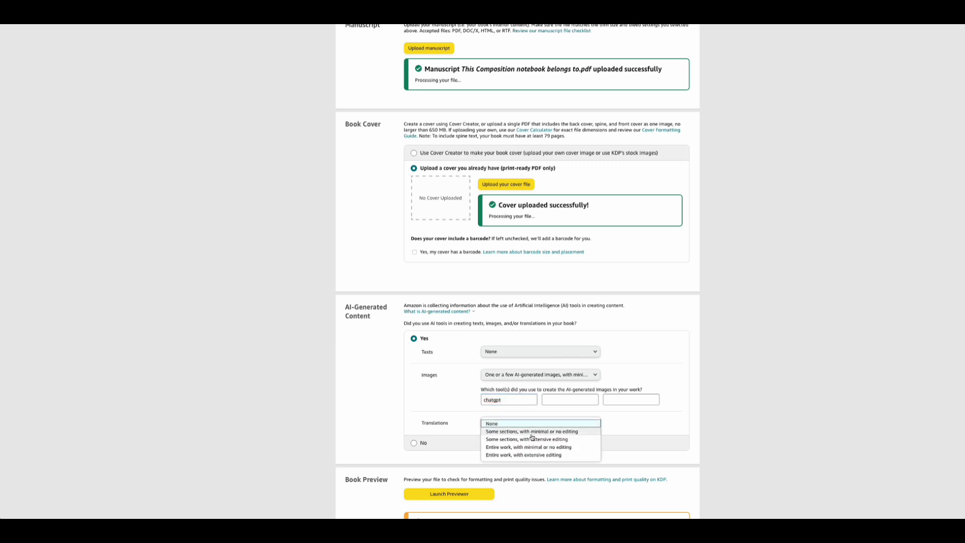
left_click(501, 423)
scroll(743, 491, "down", 1)
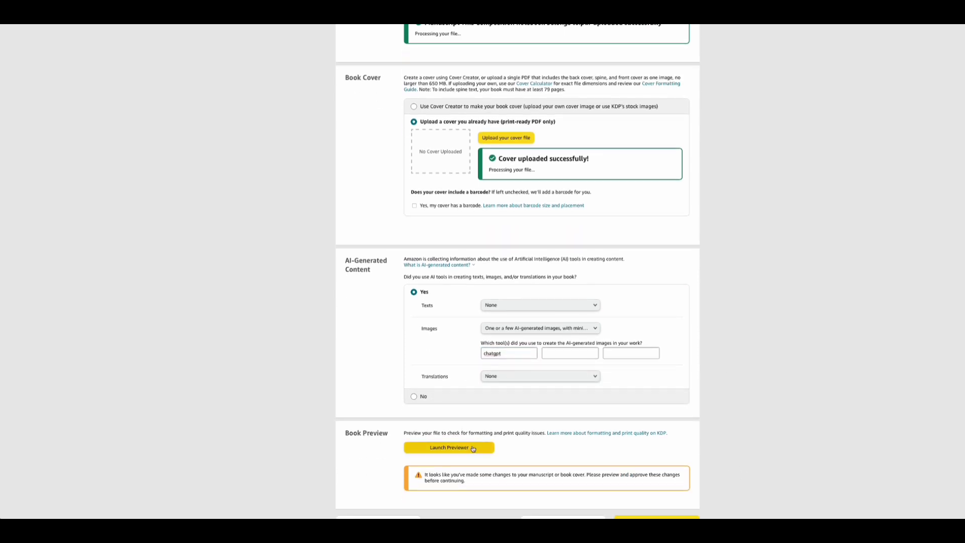
Preview the paperback for print and check the quality notes, the cover, the page thumbnails and the 8-9 spread.
left_click(490, 452)
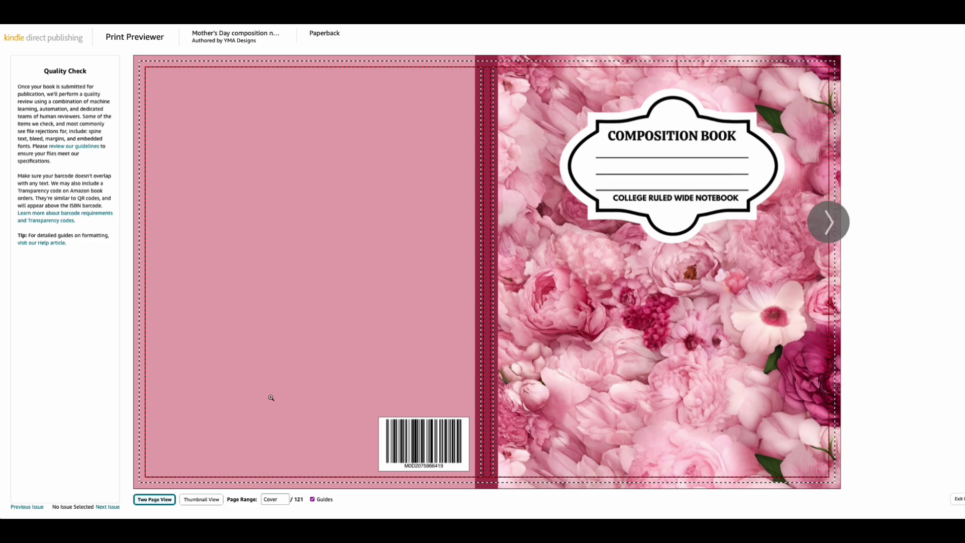
left_click_drag(16, 73, 78, 242)
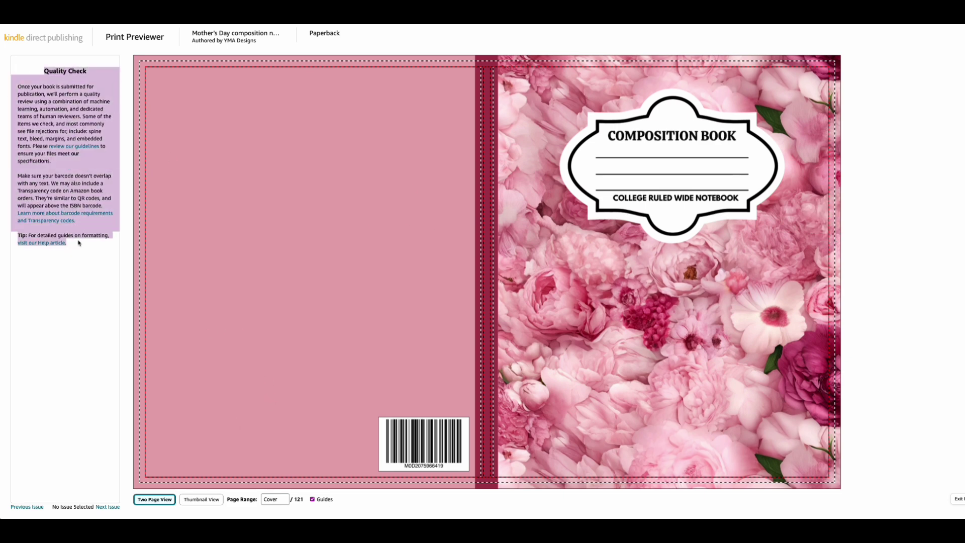
left_click(56, 303)
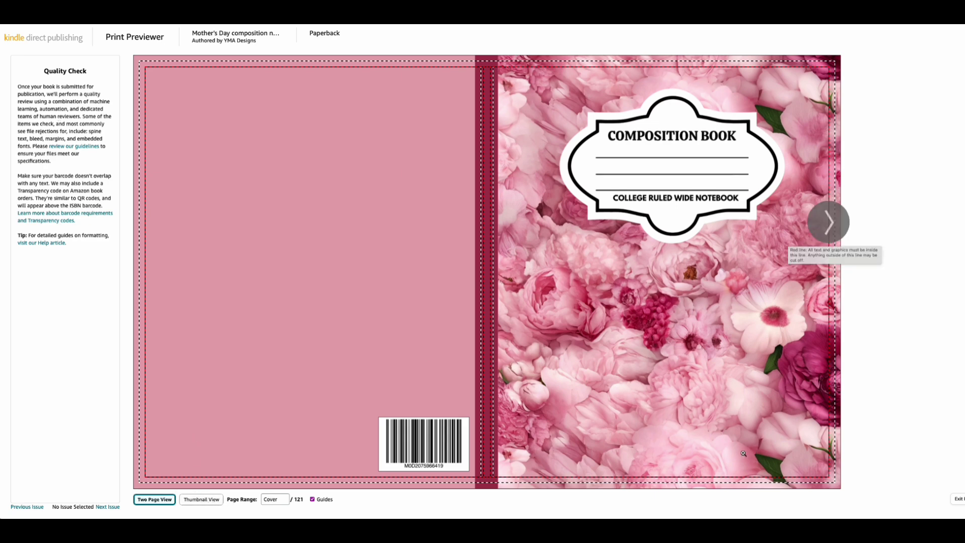
left_click(192, 500)
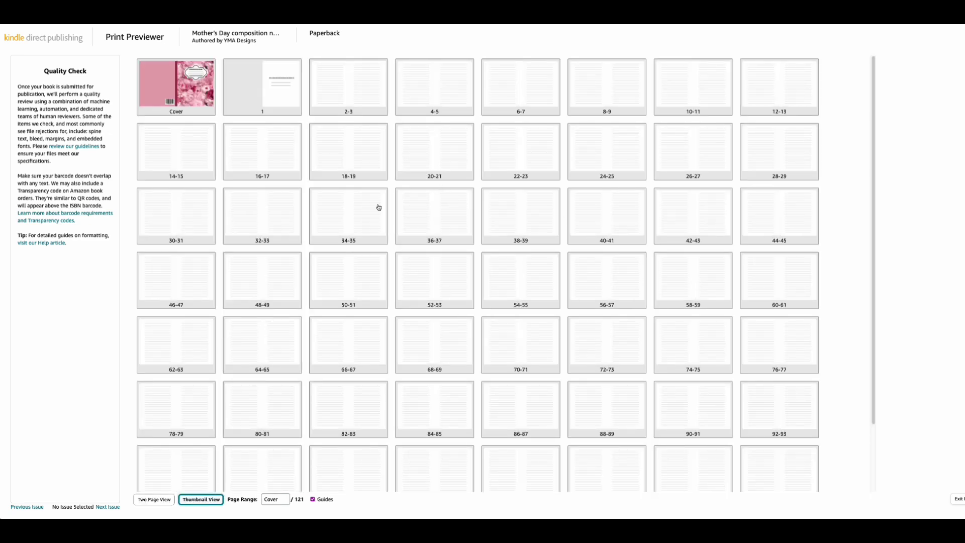
left_click(608, 81)
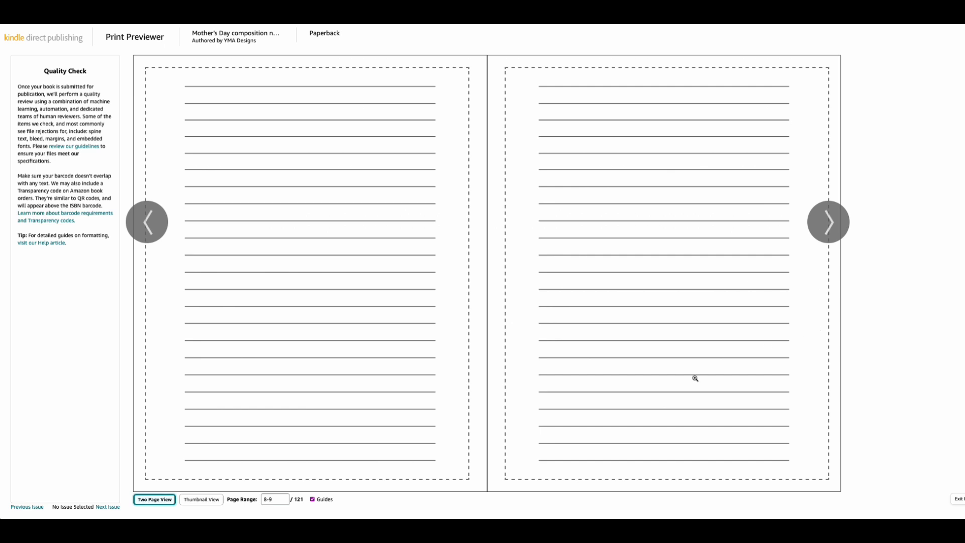
Finish the print preview and save the paperback content, continuing to rights and pricing.
left_click(197, 500)
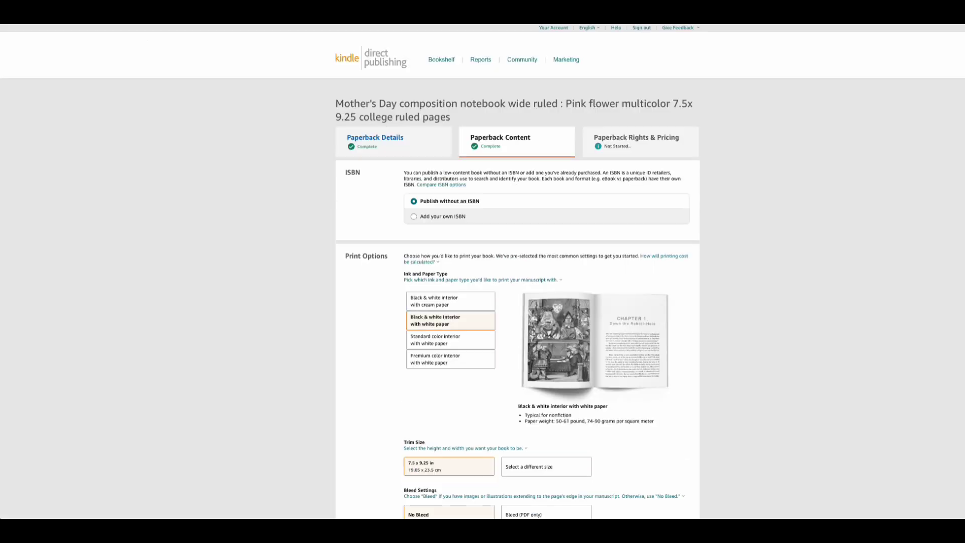
scroll(828, 362, "down", 15)
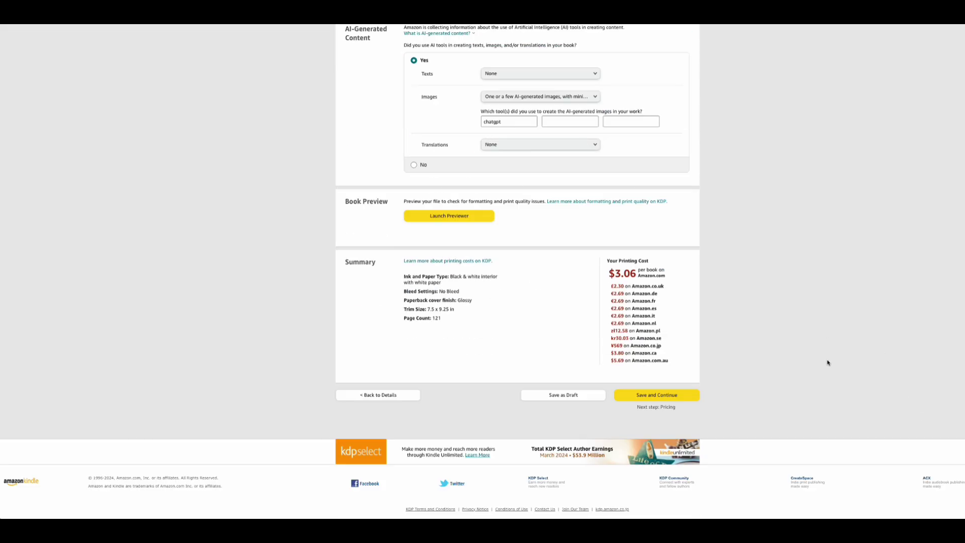
left_click(691, 397)
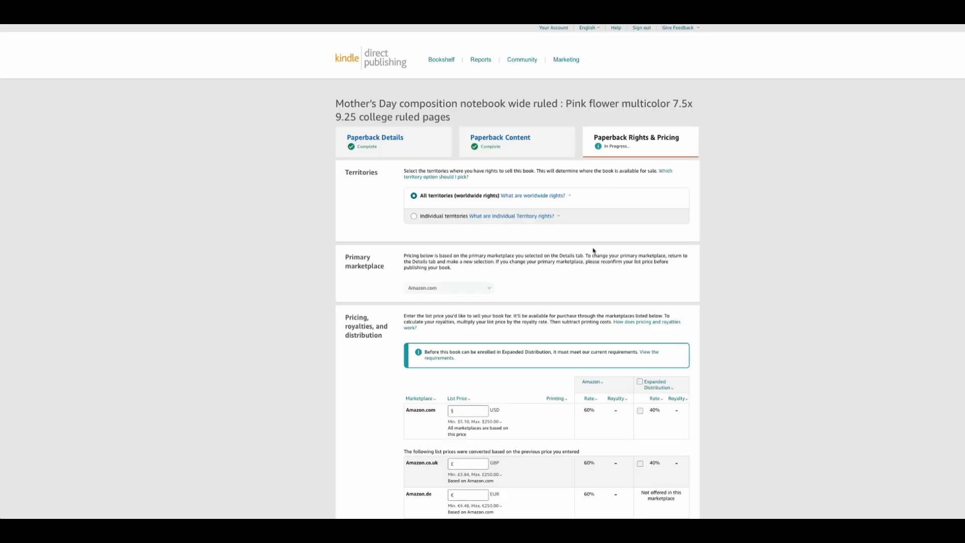
Read the explanation of worldwide rights for the paperback's territories.
scroll(603, 251, "down", 1)
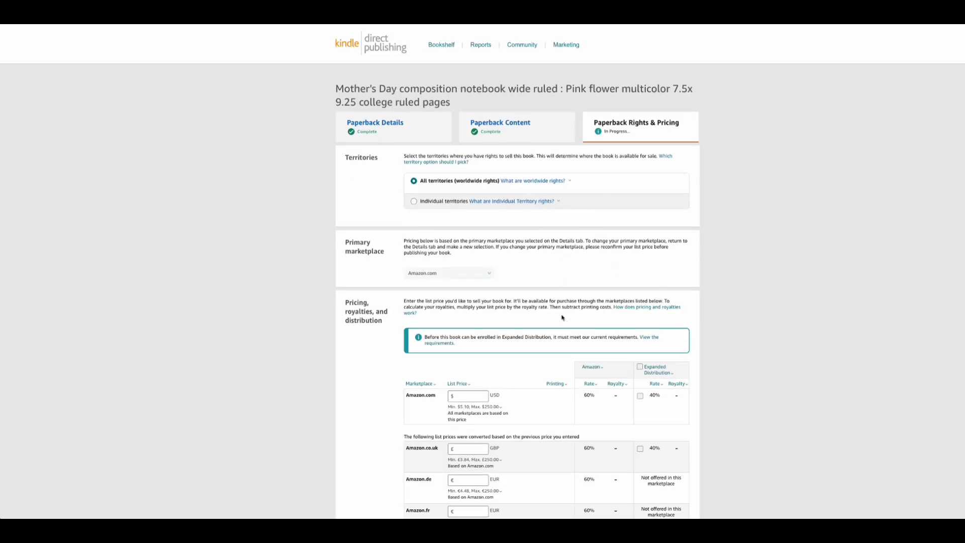
scroll(810, 404, "down", 1)
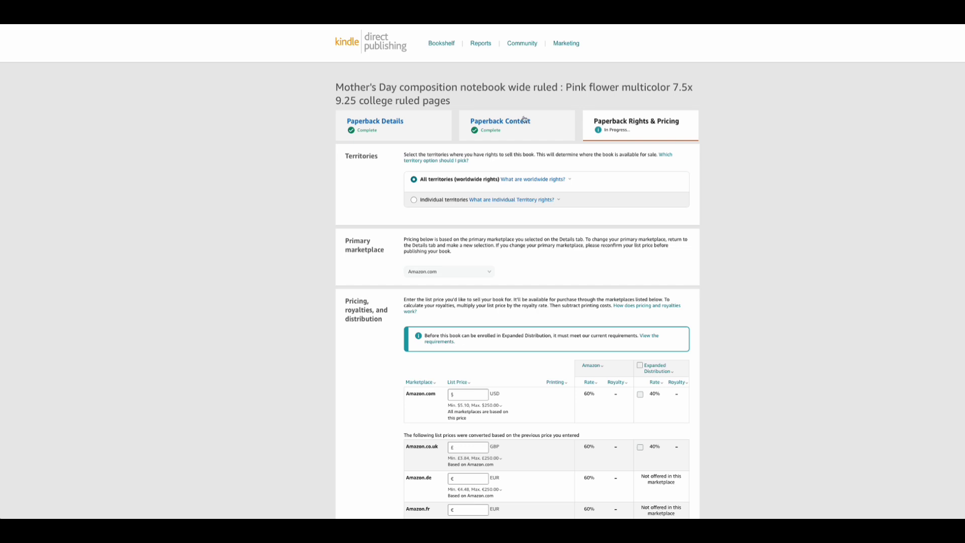
left_click(547, 180)
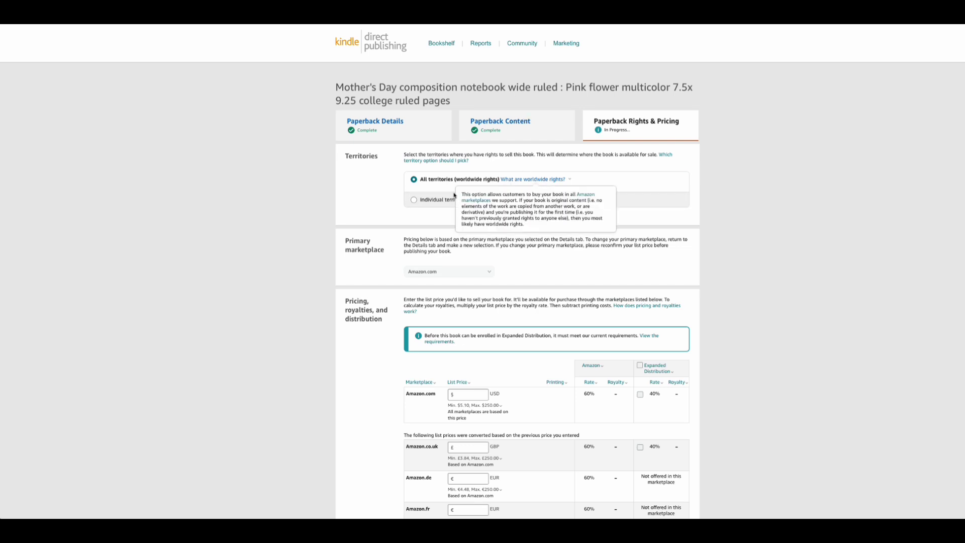
left_click(428, 192)
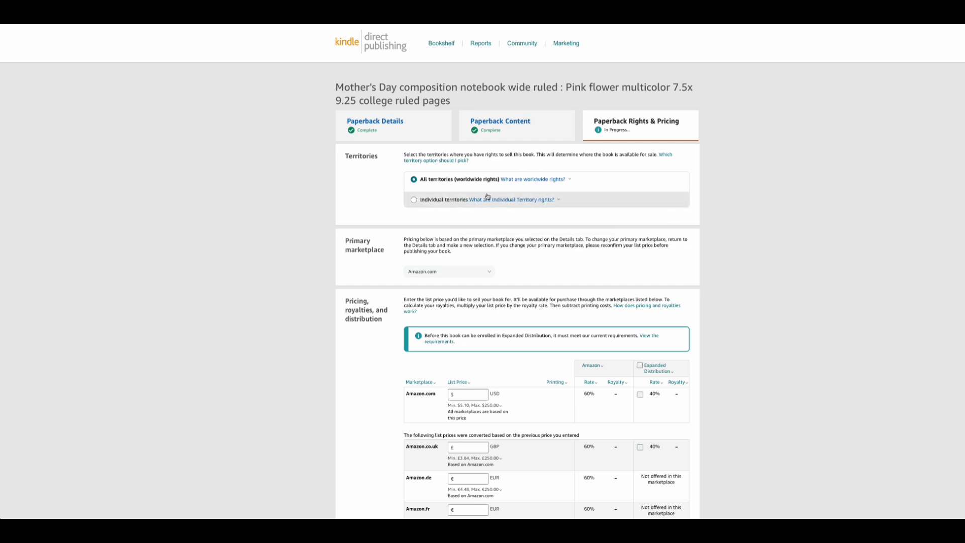
left_click(540, 180)
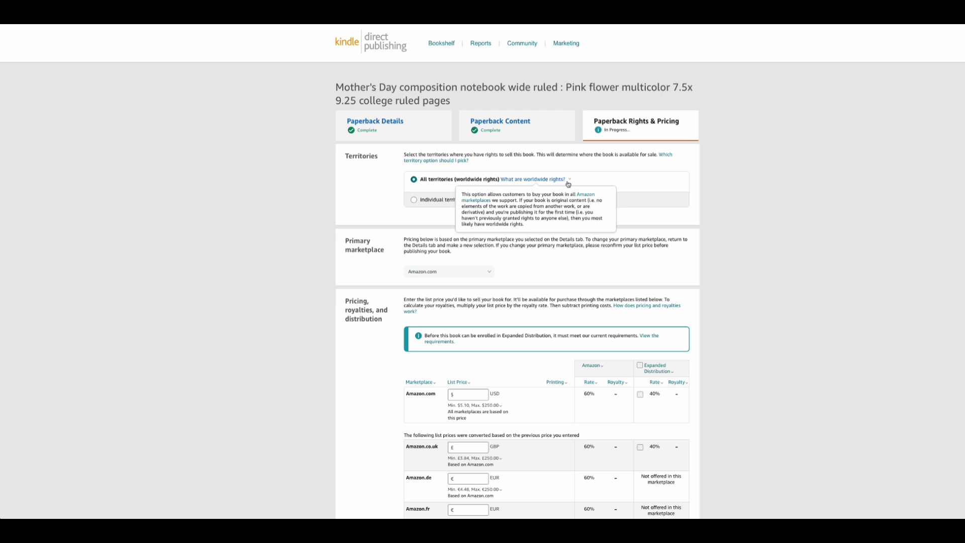
Look through the individual territories list, then restore the selection to All territories (worldwide rights).
left_click(414, 199)
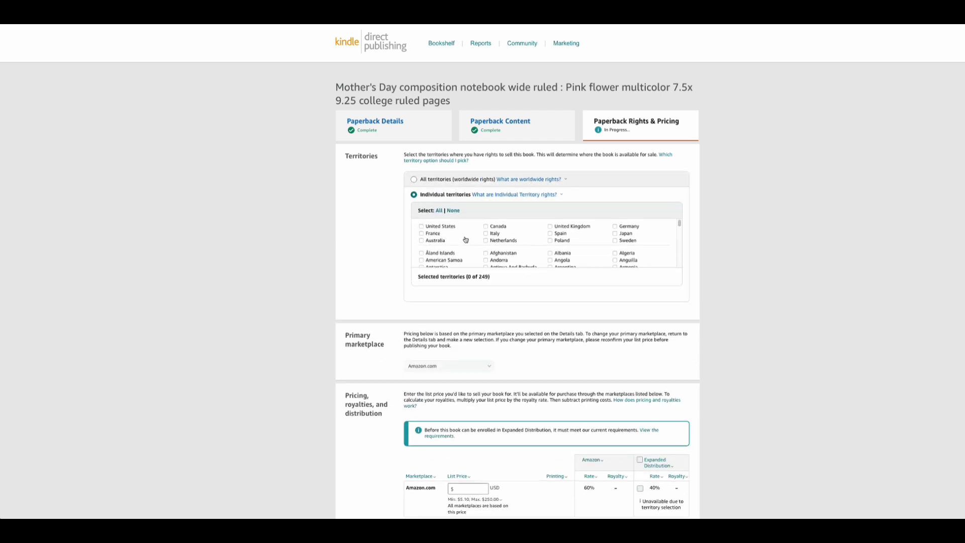
scroll(560, 236, "down", 1)
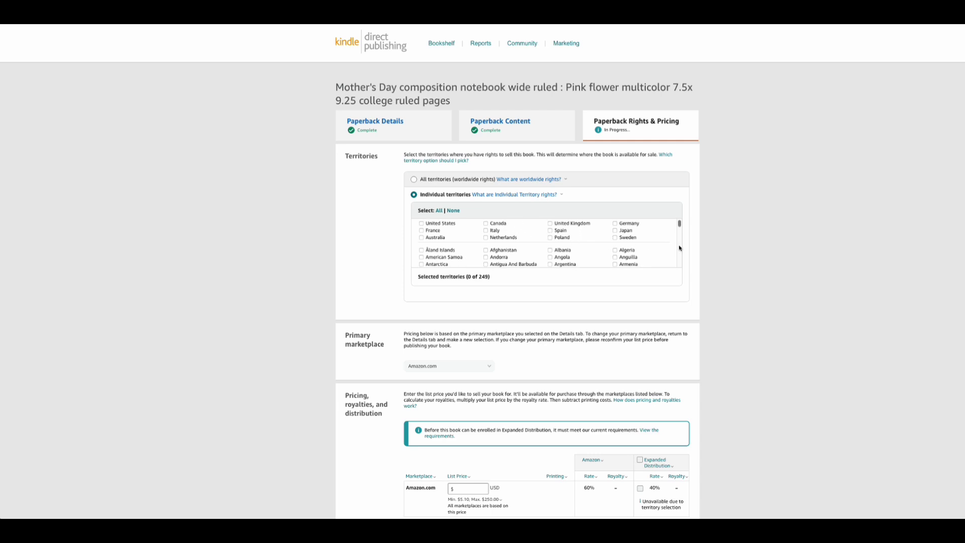
left_click(411, 180)
left_click(505, 179)
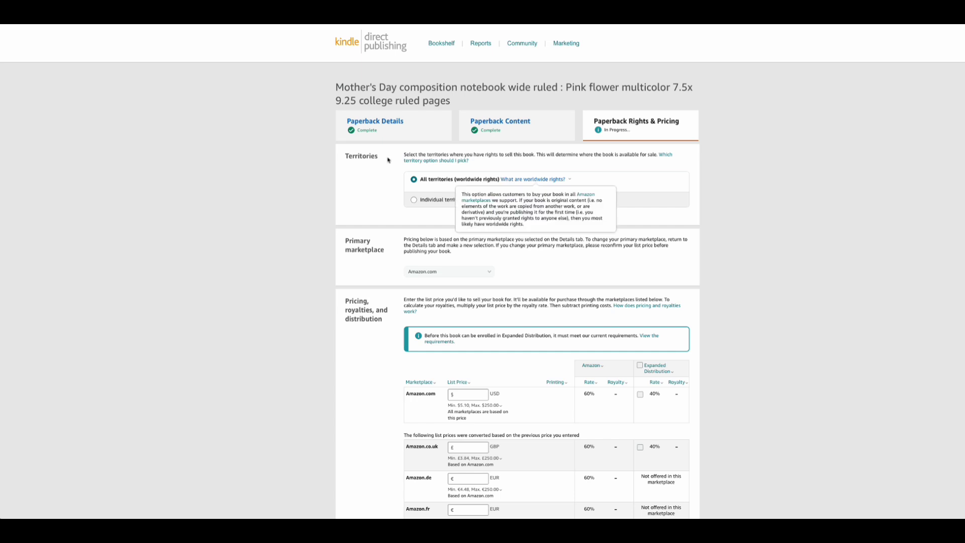
Set the Amazon.com list price to 7.99 USD and let the other marketplaces' prices convert from it.
scroll(716, 309, "down", 2)
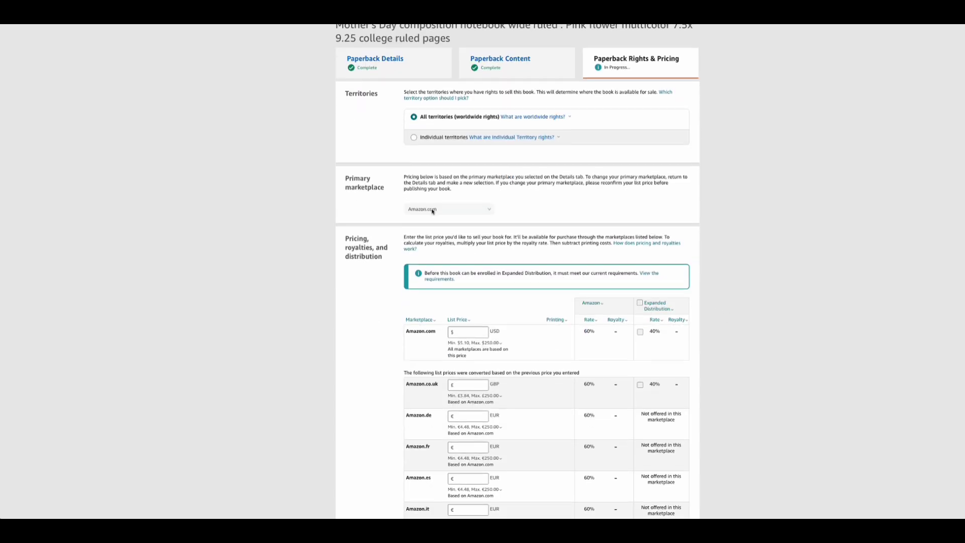
scroll(560, 227, "down", 1)
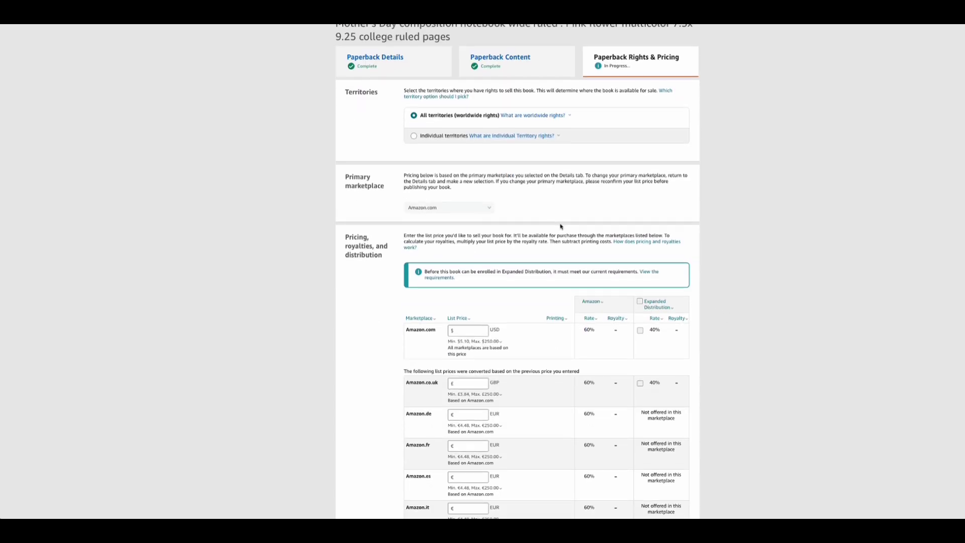
scroll(544, 208, "down", 2)
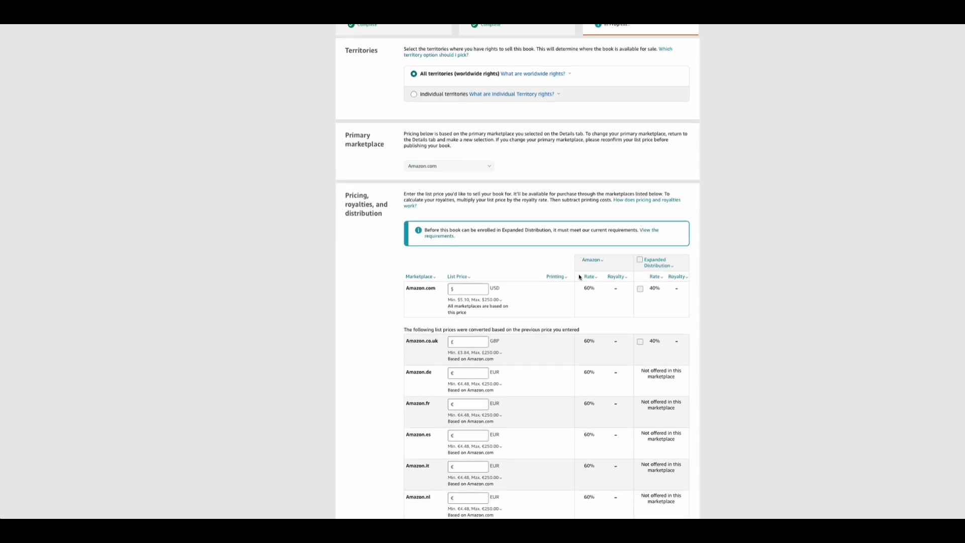
scroll(575, 282, "down", 1)
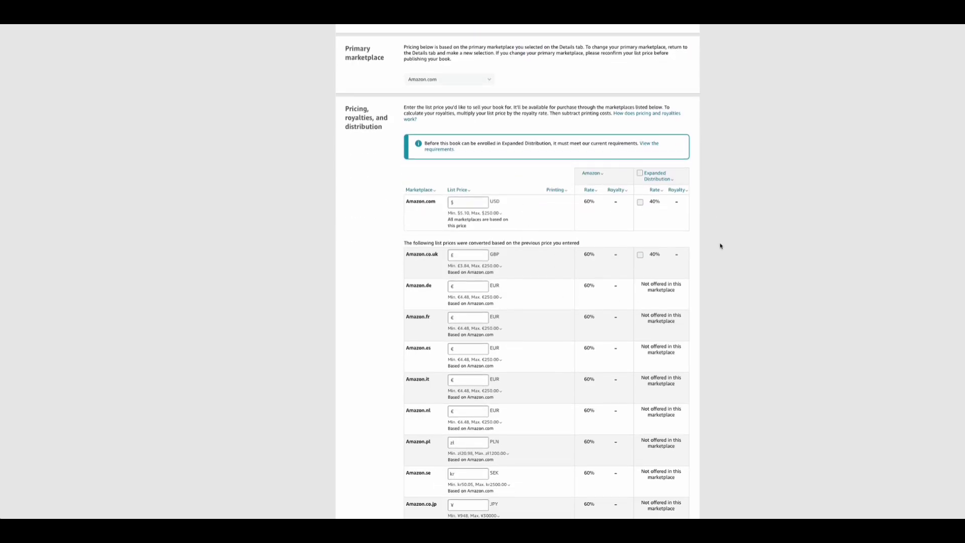
scroll(700, 250, "down", 1)
scroll(701, 249, "down", 1)
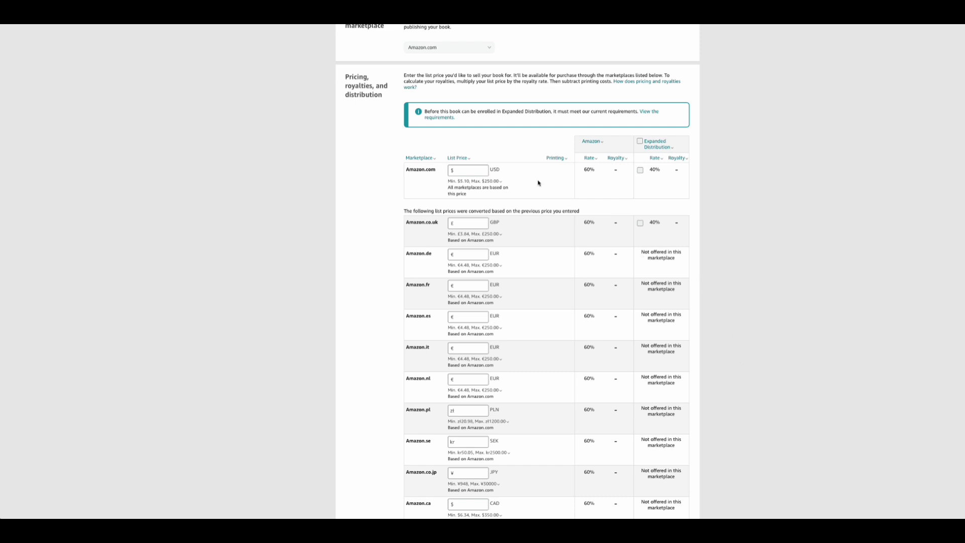
left_click(479, 169)
type("7")
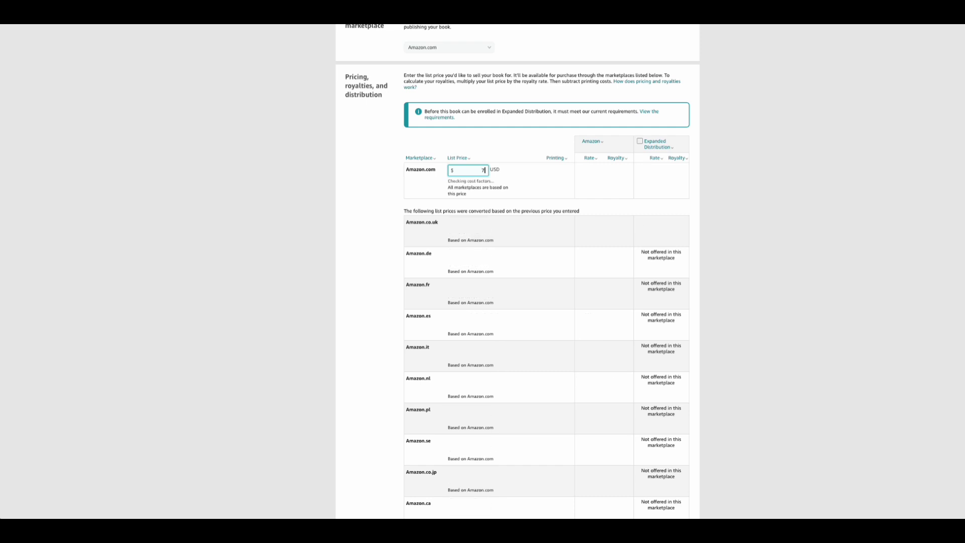
type(".99")
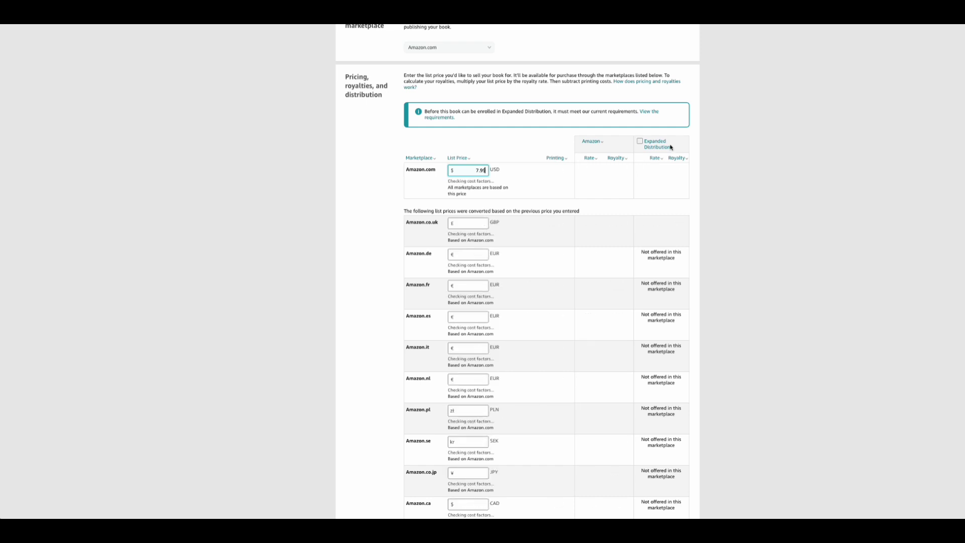
left_click(787, 230)
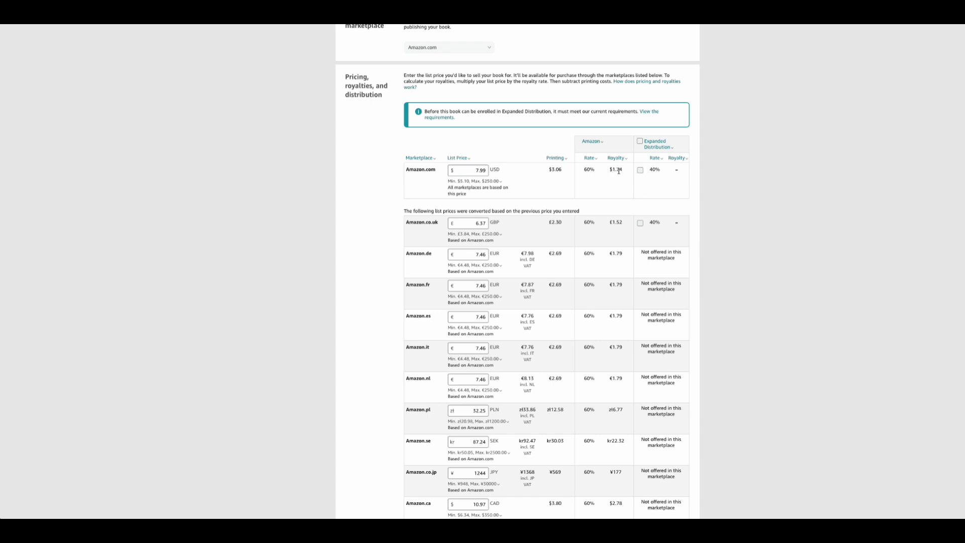
Review the converted list prices and royalties for all marketplaces and read the explanation of the minimum list price.
scroll(617, 172, "down", 4)
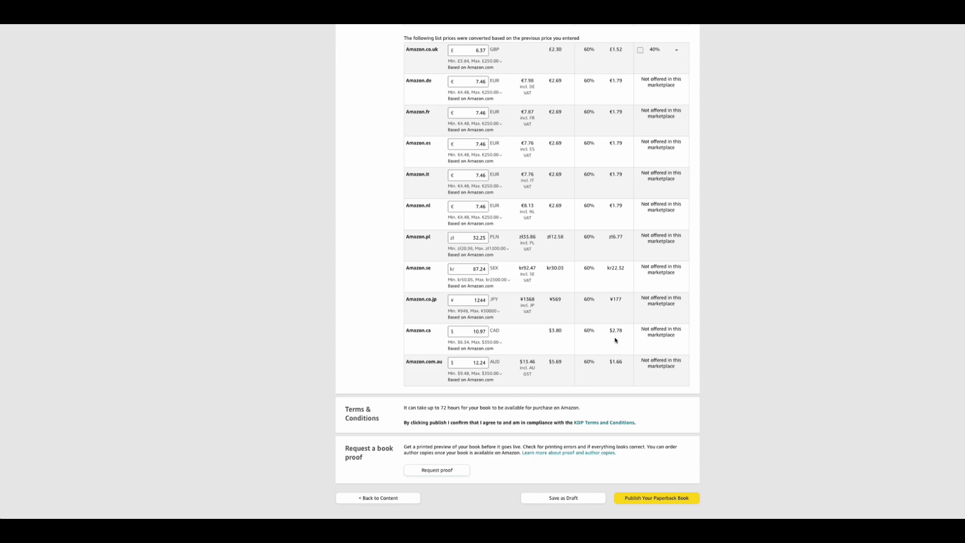
scroll(613, 340, "up", 7)
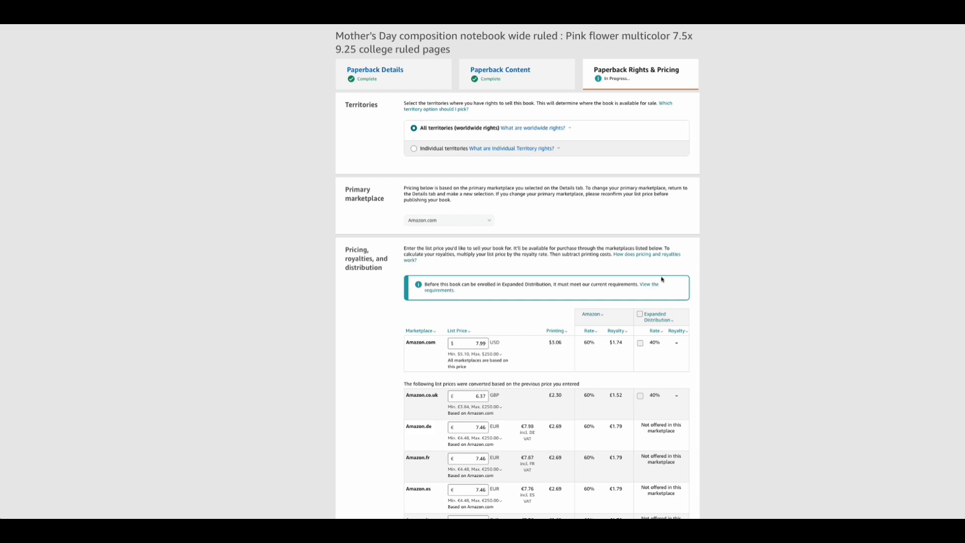
scroll(664, 301, "down", 1)
scroll(577, 272, "down", 3)
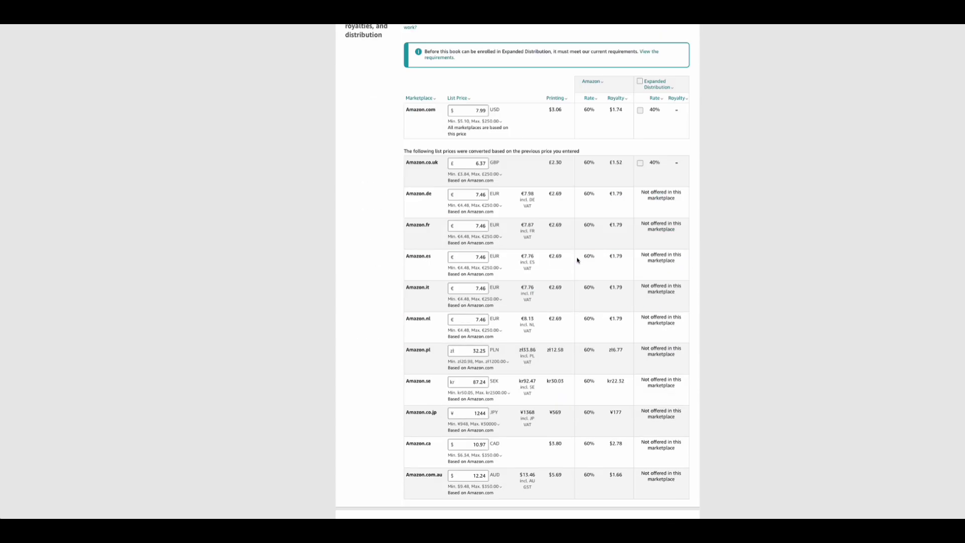
scroll(608, 210, "down", 1)
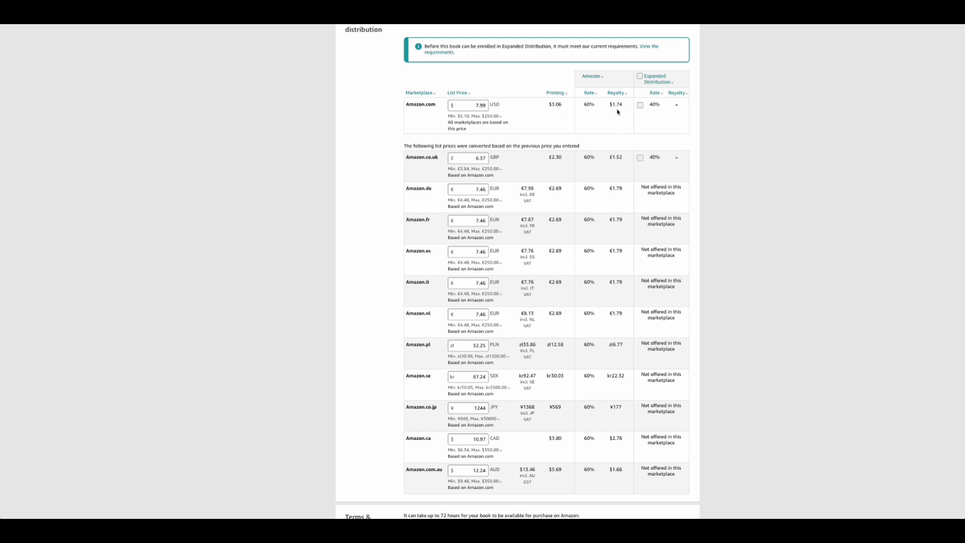
left_click(472, 117)
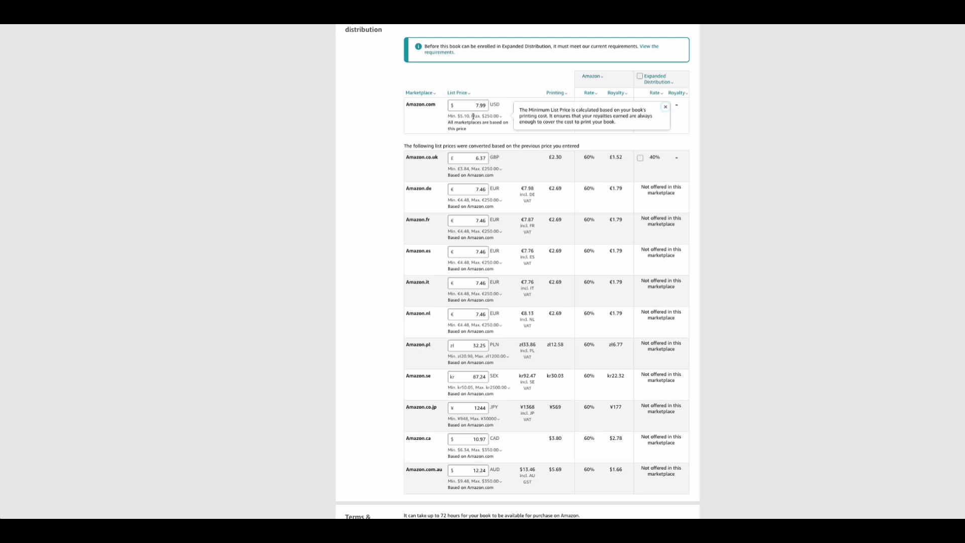
left_click(713, 212)
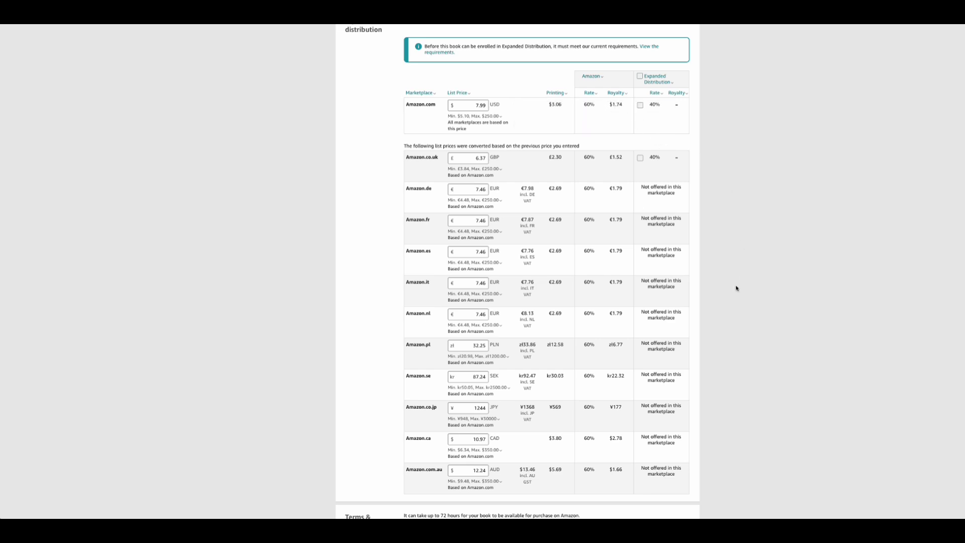
scroll(738, 288, "down", 1)
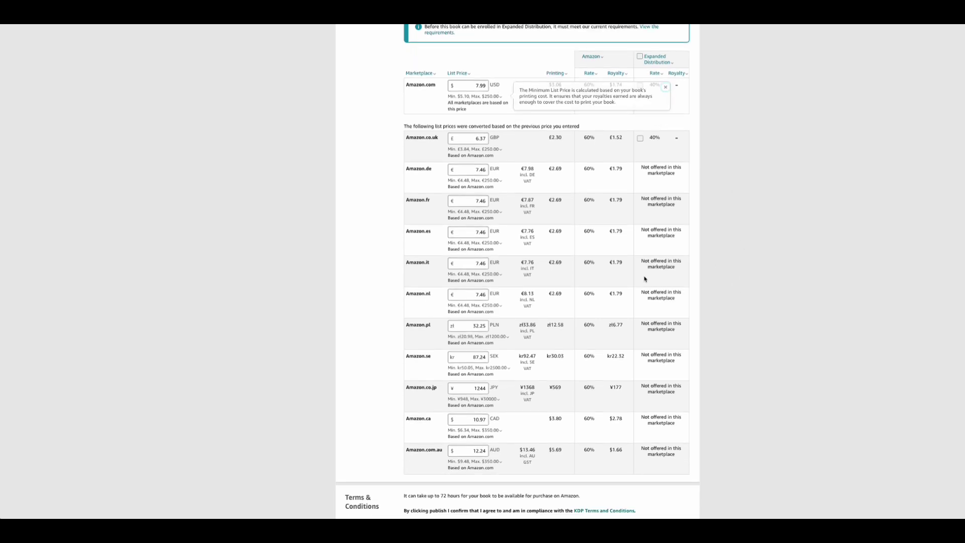
Publish the paperback book without requesting a proof and dismiss the submission notice.
scroll(644, 276, "down", 5)
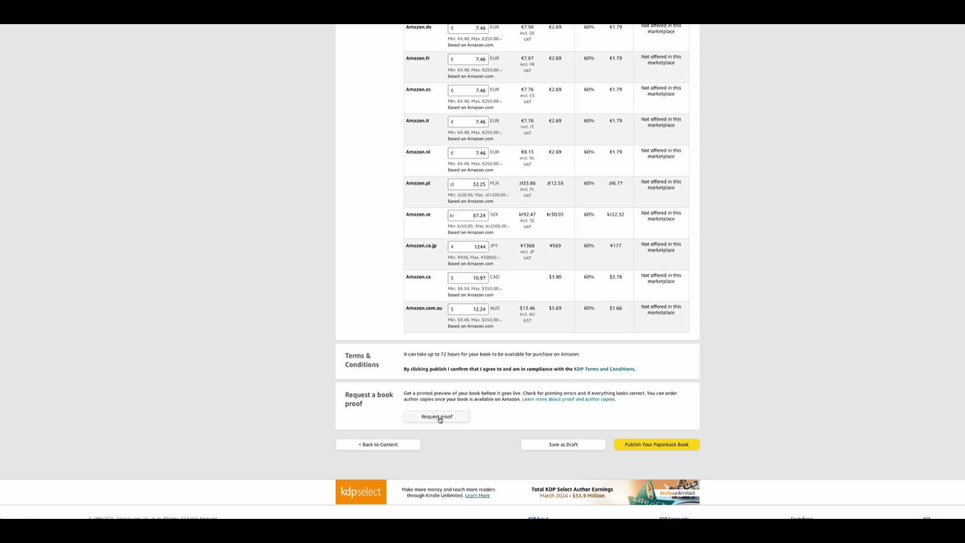
scroll(555, 365, "up", 1)
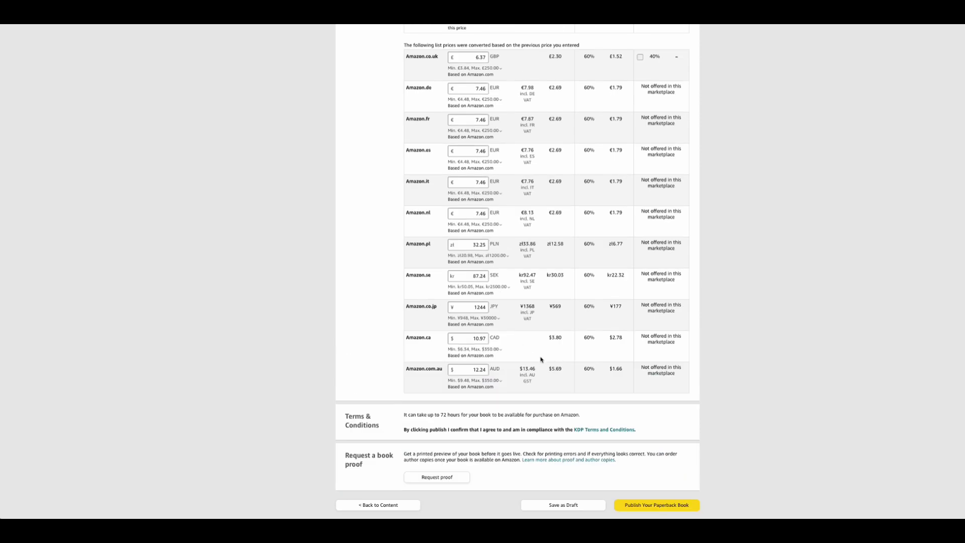
scroll(543, 362, "down", 1)
left_click(656, 448)
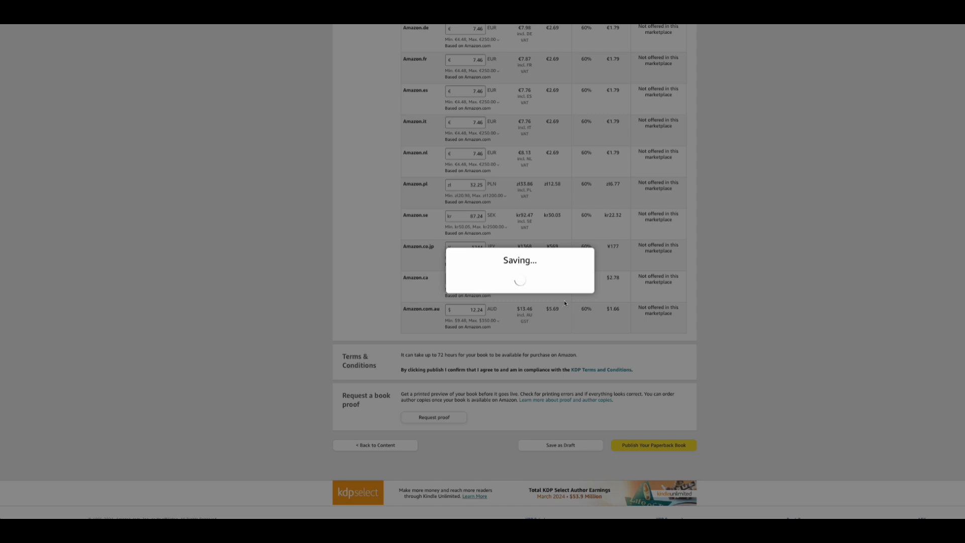
scroll(565, 303, "up", 3)
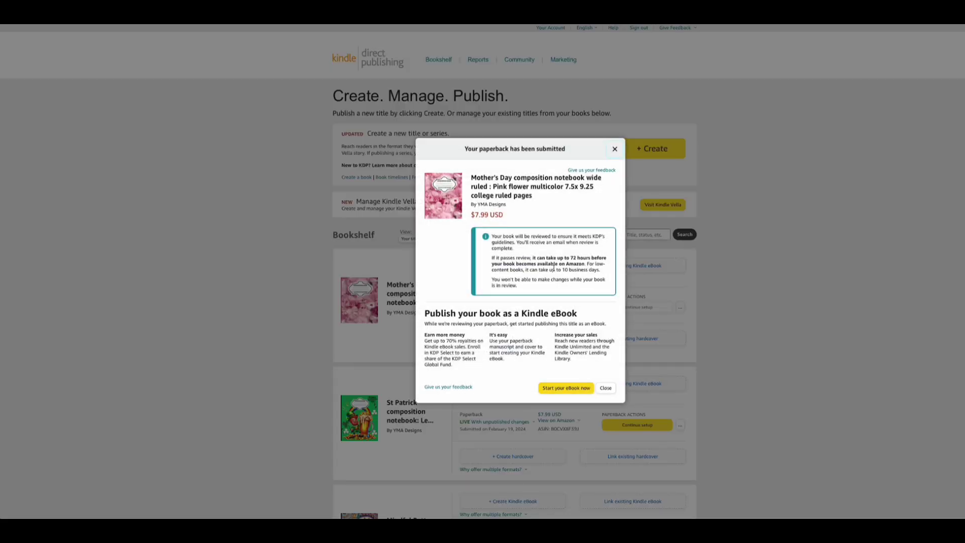
left_click(615, 149)
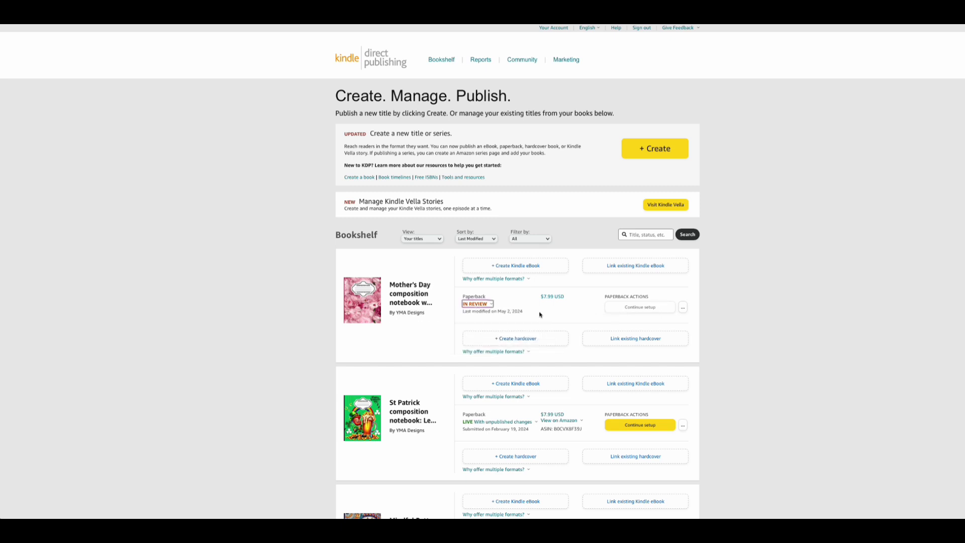
Check the paperbacks' publishing status on the Bookshelf and show the Amazon marketplace links for the St Patrick notebook.
mouse_move(467, 305)
mouse_move(468, 424)
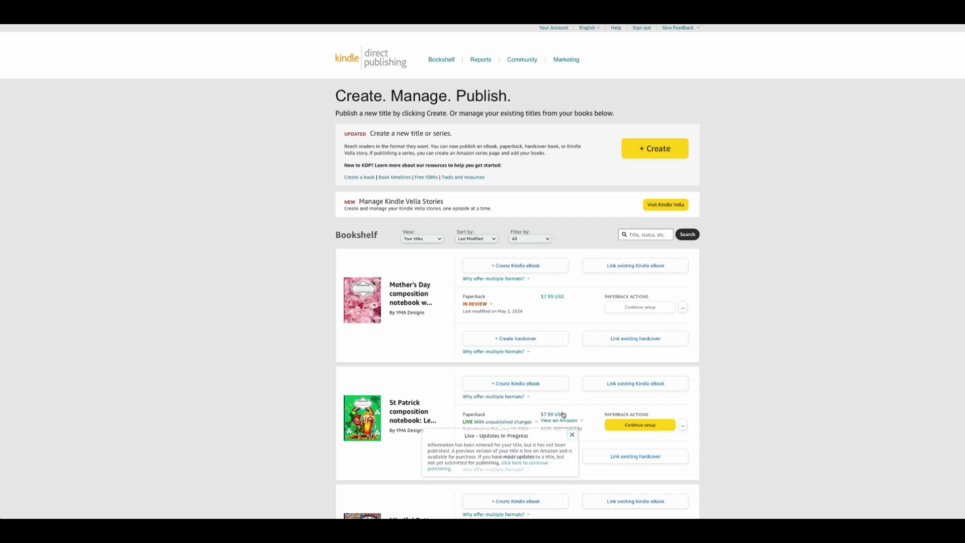
mouse_move(569, 424)
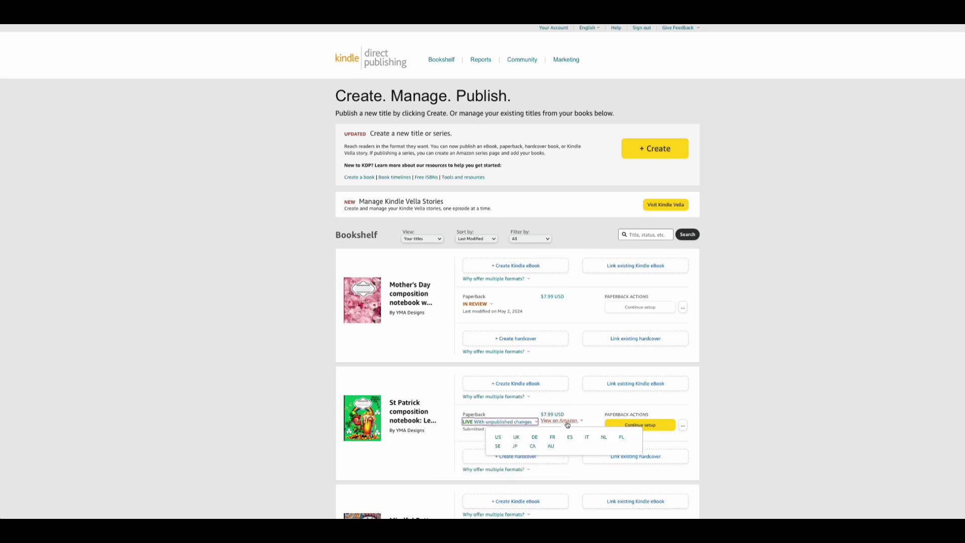